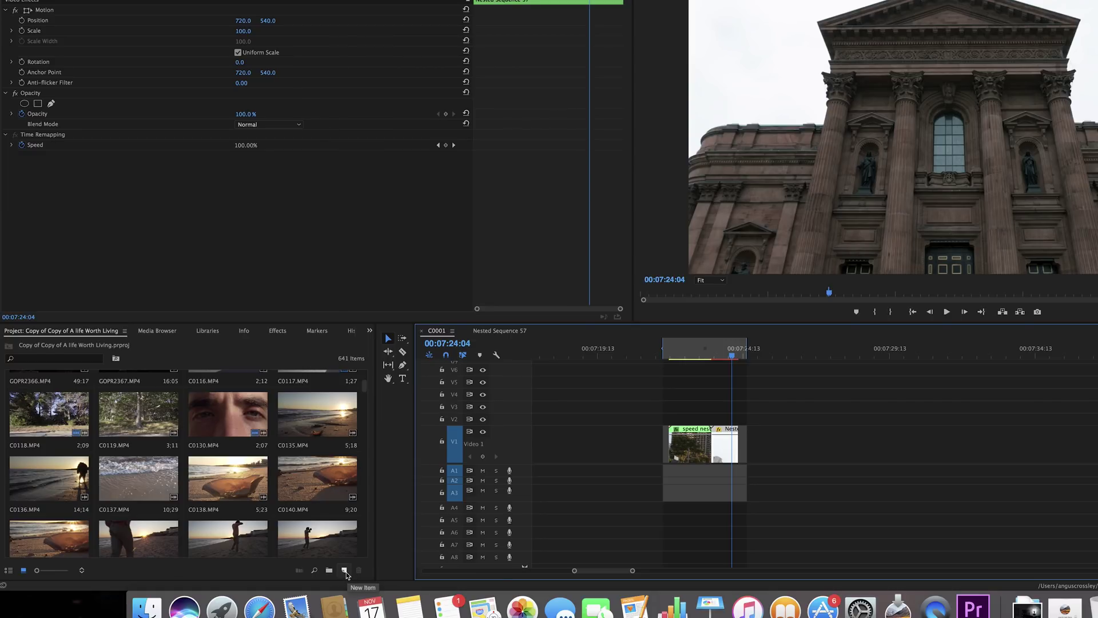
# - Create a new adjustment layer and place it on V2 above the street and building clips
pyautogui.click(344, 571)
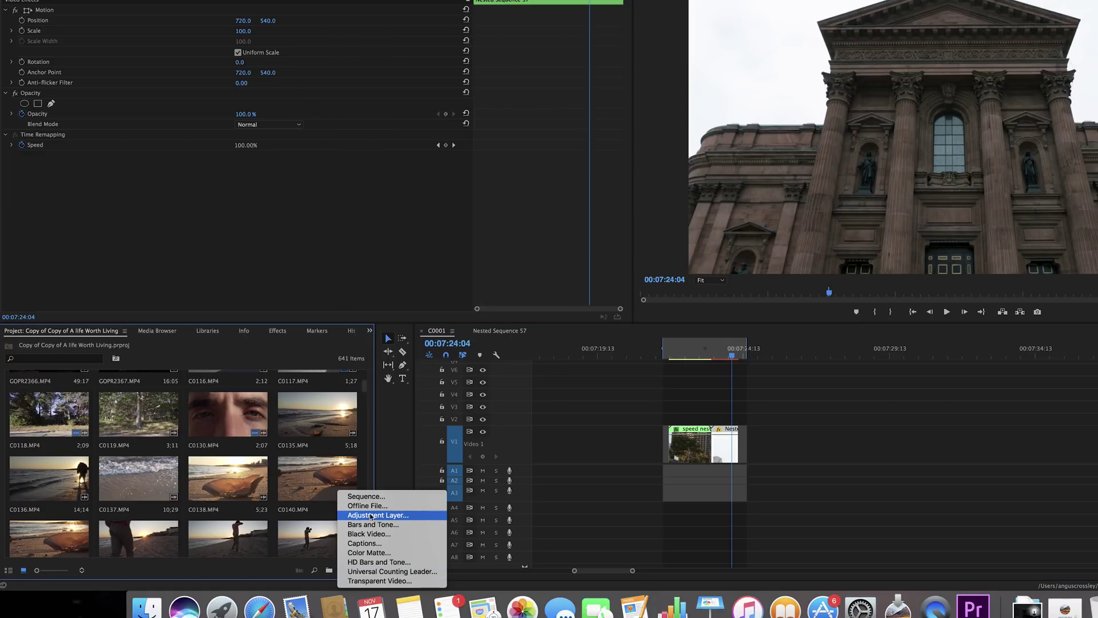
pyautogui.click(371, 516)
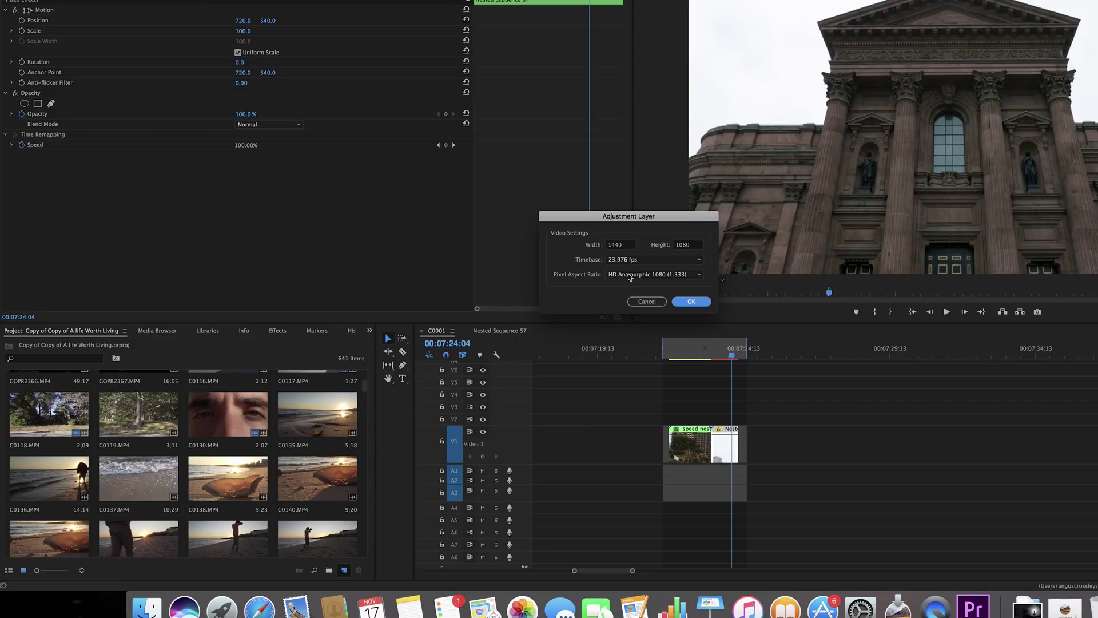
pyautogui.click(691, 301)
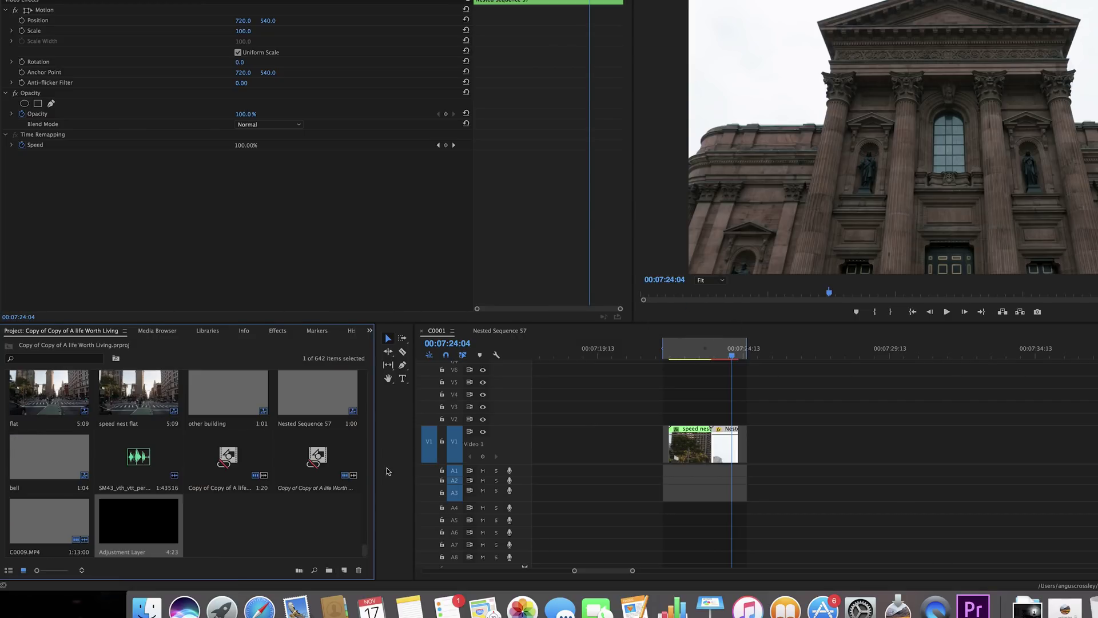
pyautogui.moveTo(138, 529); pyautogui.dragTo(671, 420)
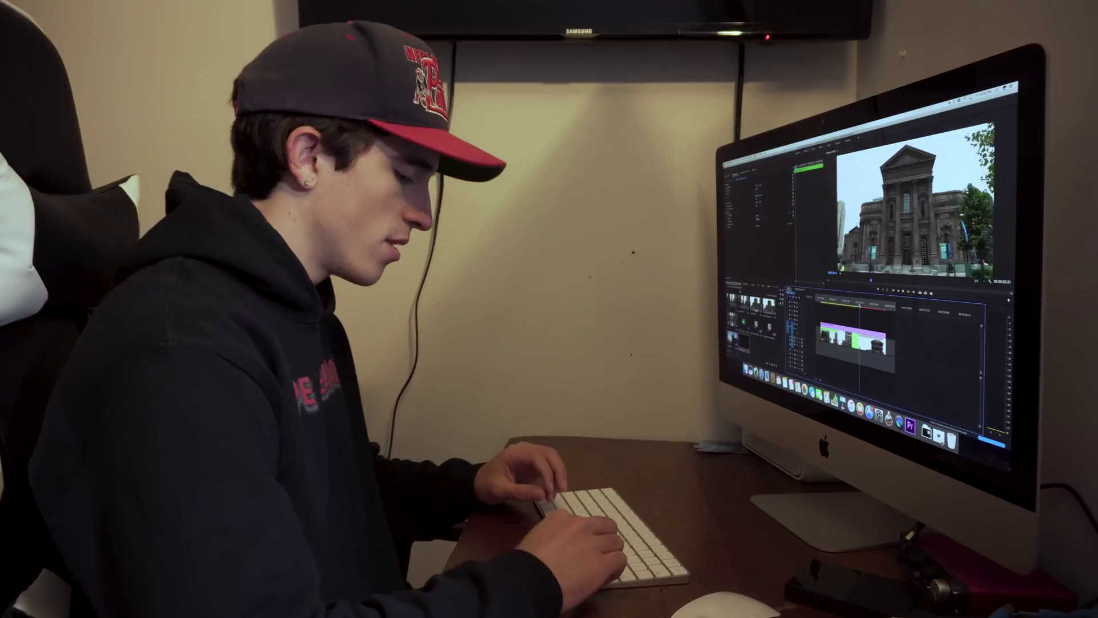
# - Trim the adjustment layer to end five frames past the building clip's cut
pyautogui.press('Down')
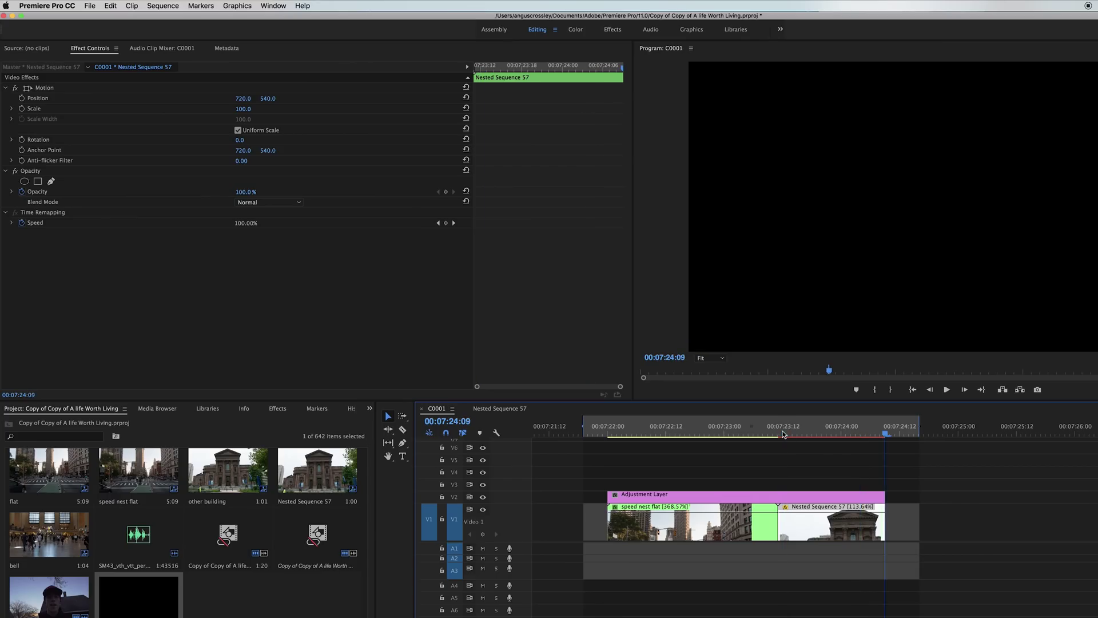
pyautogui.click(783, 434)
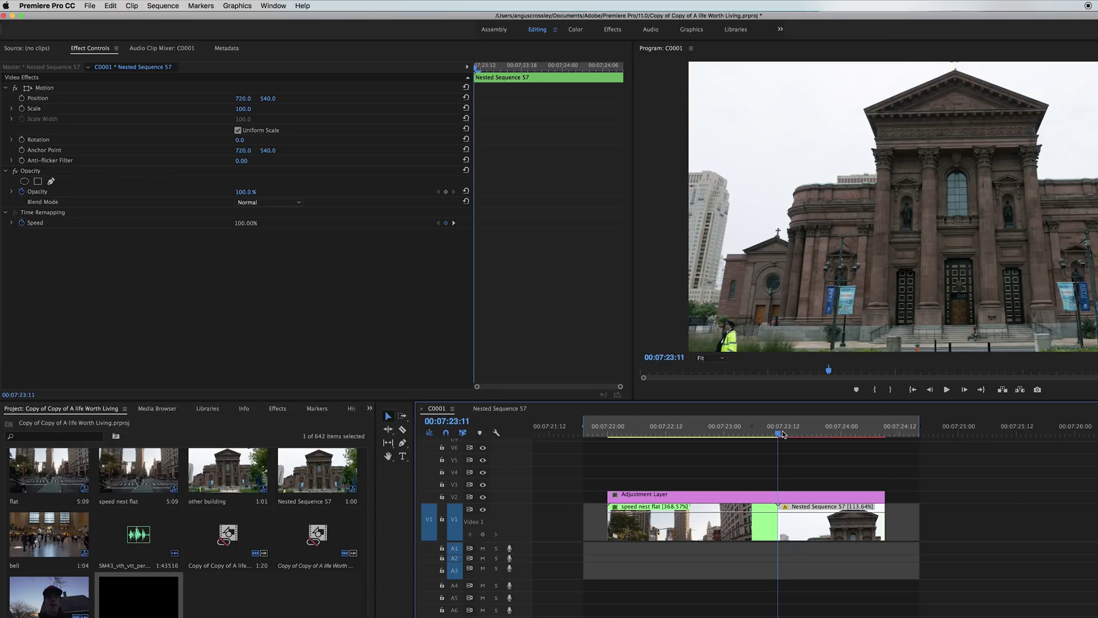
pyautogui.moveTo(608, 494); pyautogui.dragTo(758, 492)
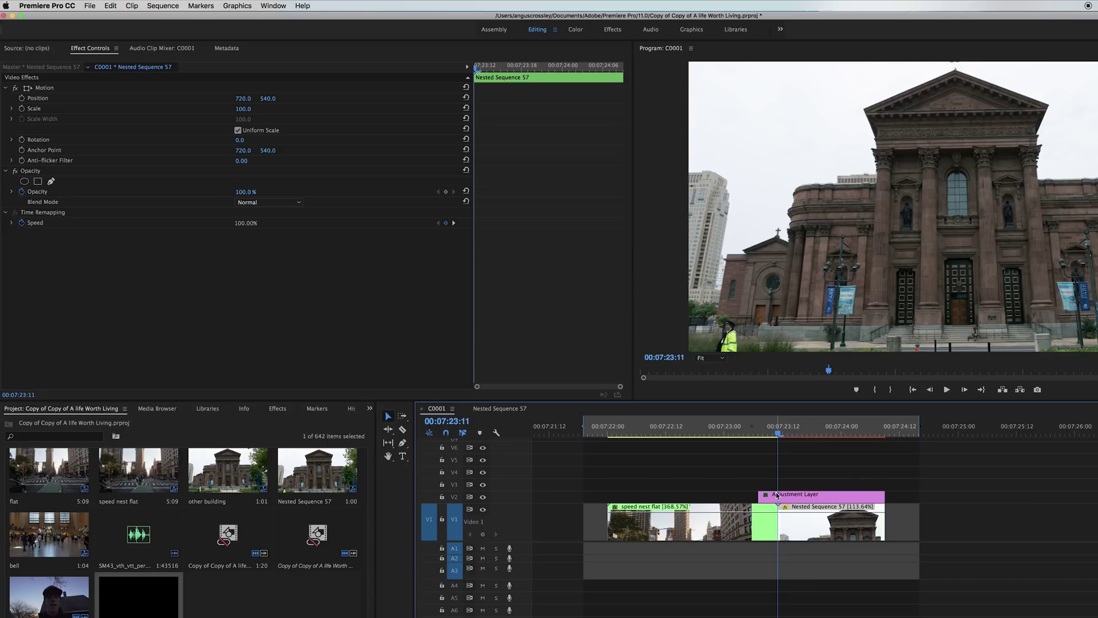
pyautogui.moveTo(889, 497); pyautogui.dragTo(797, 500)
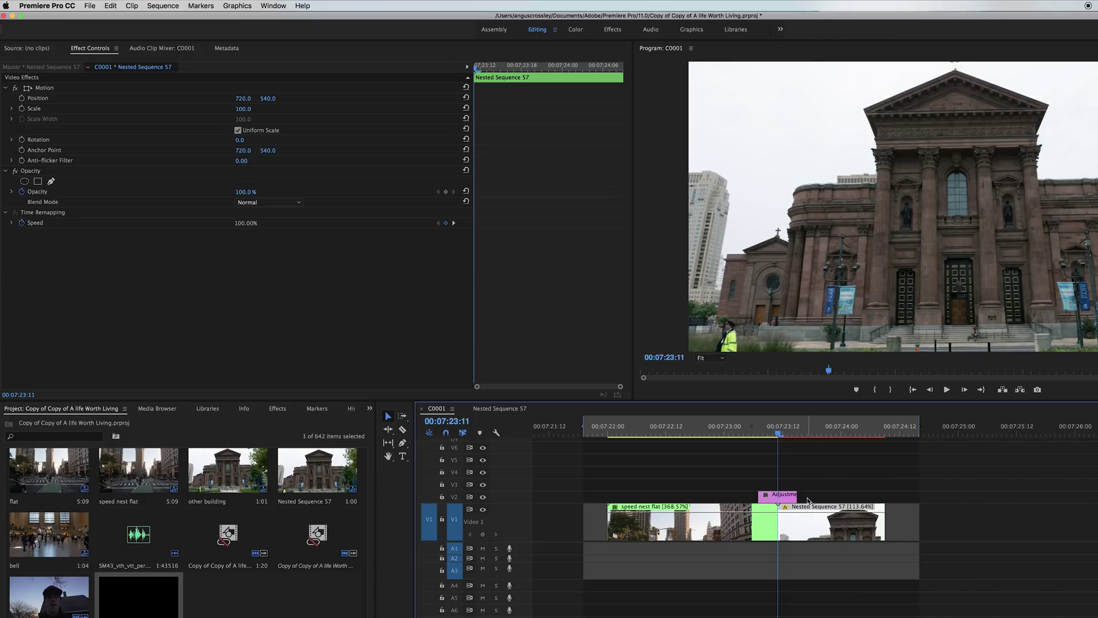
pyautogui.hotkey('shift', 'Right')
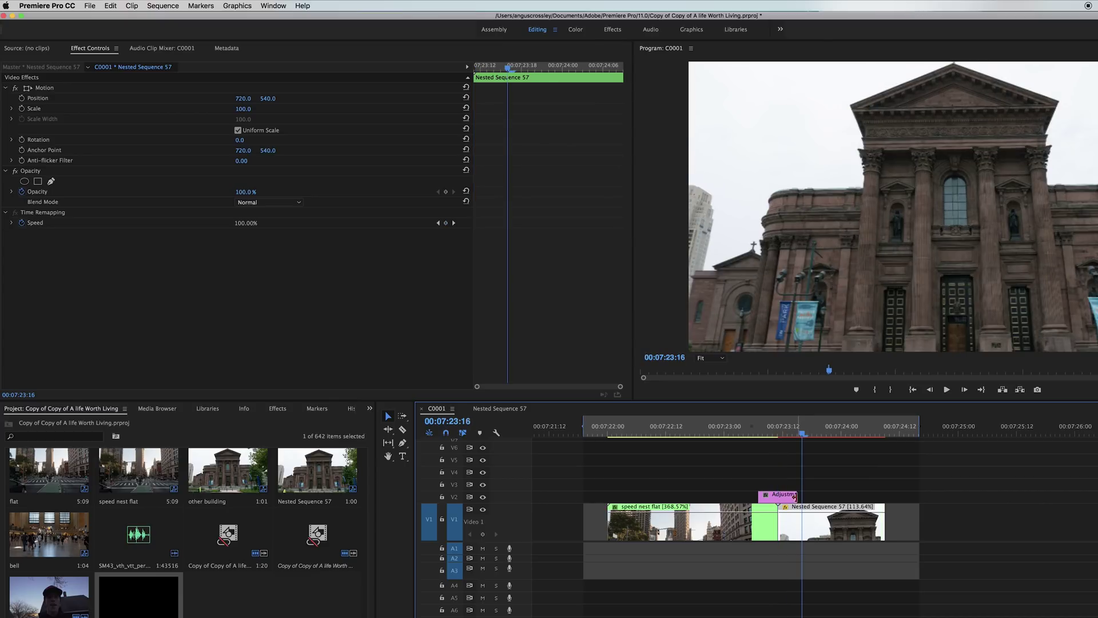
pyautogui.moveTo(782, 503)
pyautogui.mouseDown()
pyautogui.moveTo(761, 495)
pyautogui.moveTo(778, 494)
pyautogui.mouseUp()
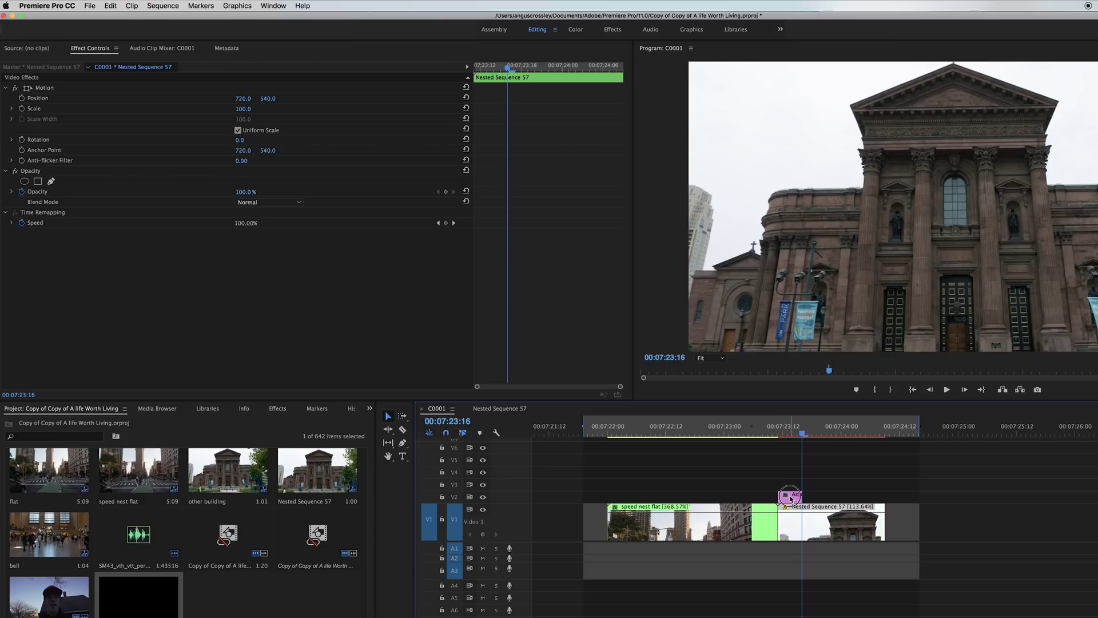
# - Duplicate the adjustment layer onto V3 and make it start five frames earlier
pyautogui.moveTo(791, 498); pyautogui.dragTo(791, 488)
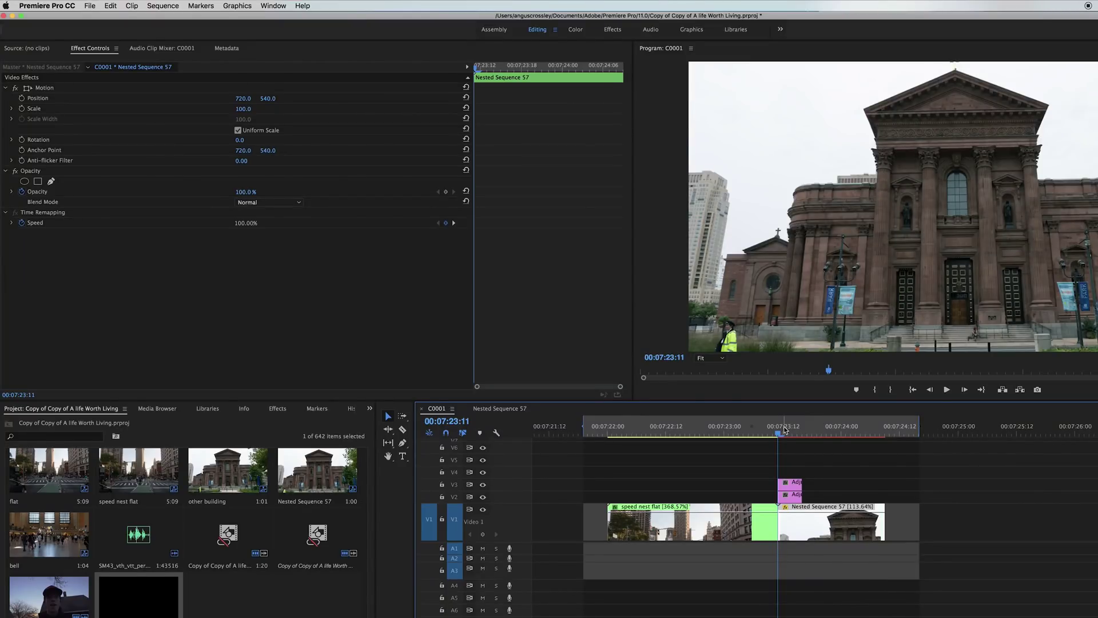
pyautogui.hotkey('shift', 'Left')
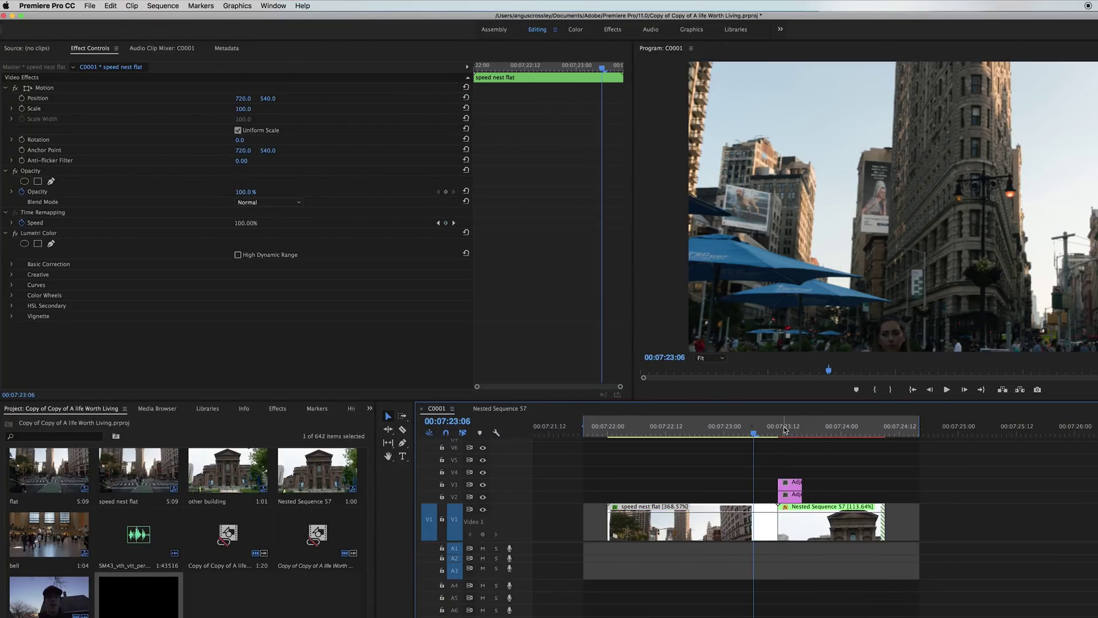
pyautogui.moveTo(778, 484); pyautogui.dragTo(754, 484)
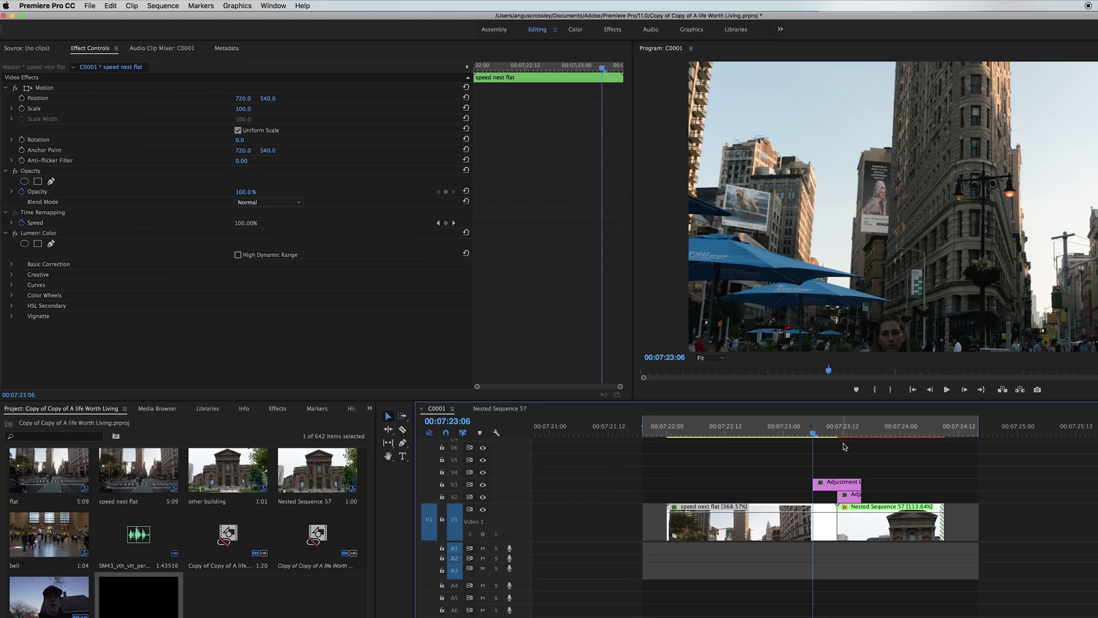
# - Apply Stylize > Replicate to the lower V2 adjustment layer from the Effects workspace
pyautogui.click(842, 431)
pyautogui.click(854, 498)
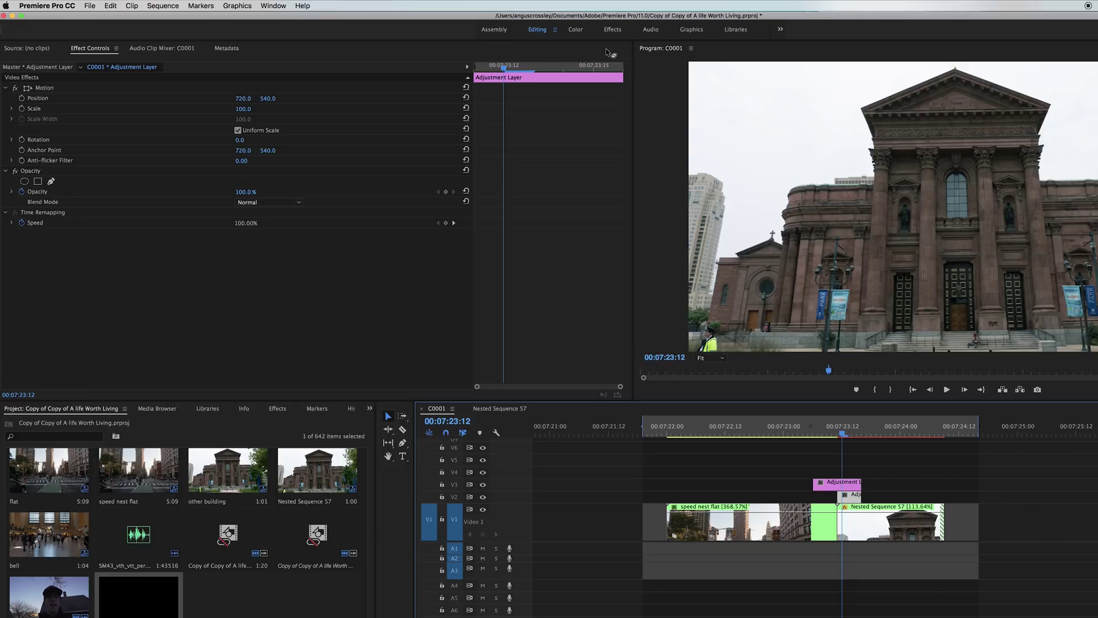
pyautogui.click(612, 30)
pyautogui.write('eplicare')
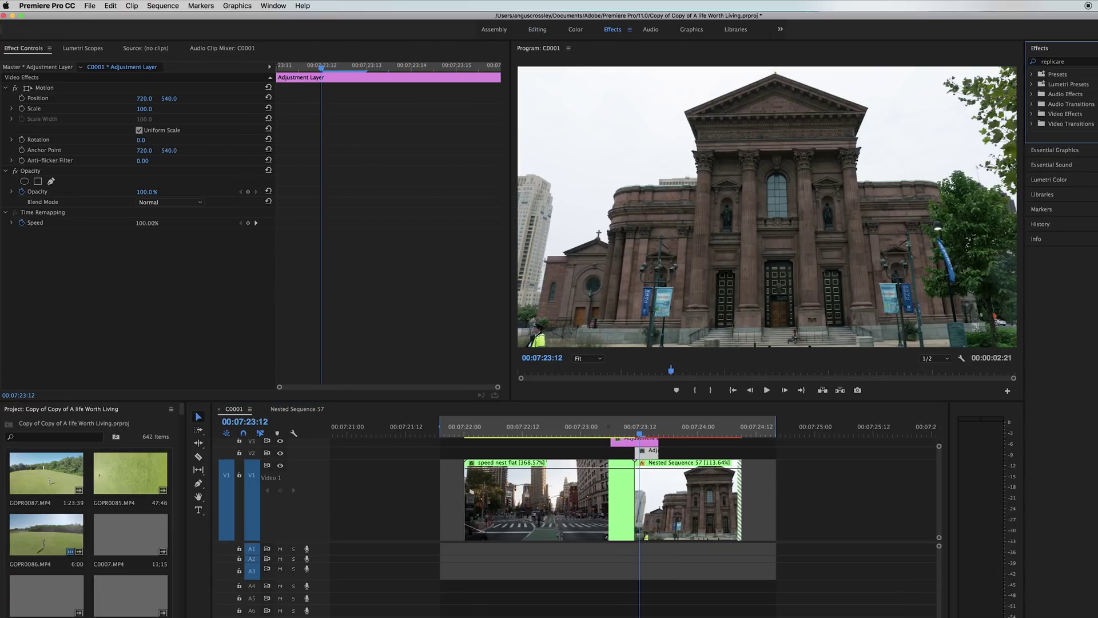
pyautogui.press('BackSpace')
pyautogui.press('BackSpace')
pyautogui.write('te')
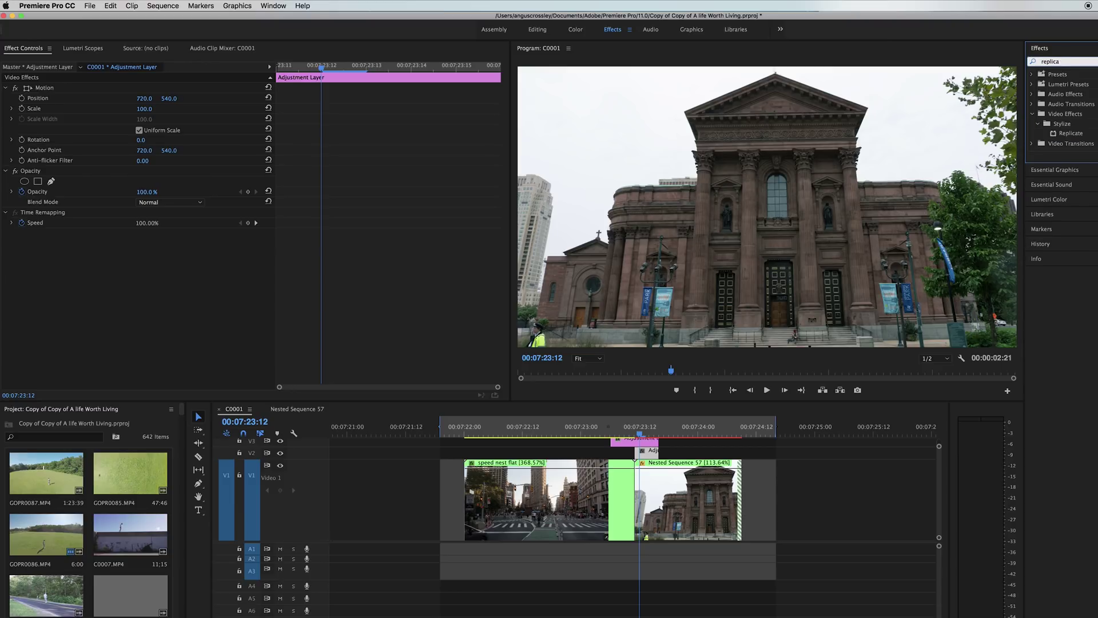
pyautogui.moveTo(1067, 135); pyautogui.dragTo(654, 450)
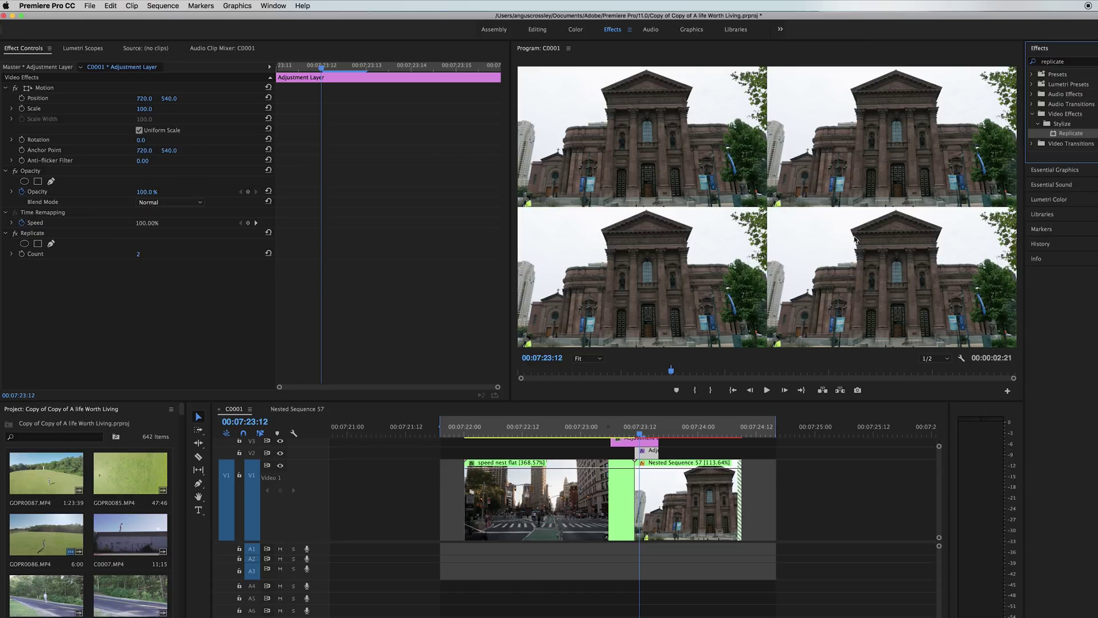
# - Set the Replicate Count to 3, then search the Effects panel for 'mirror'
pyautogui.click(152, 254)
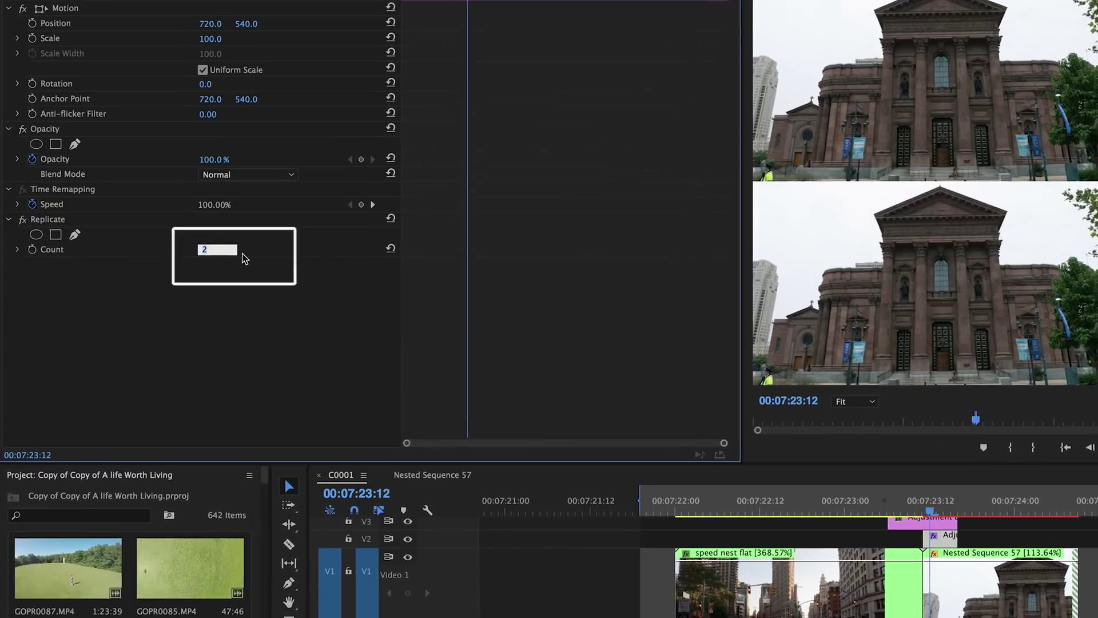
pyautogui.write('3')
pyautogui.press('Return')
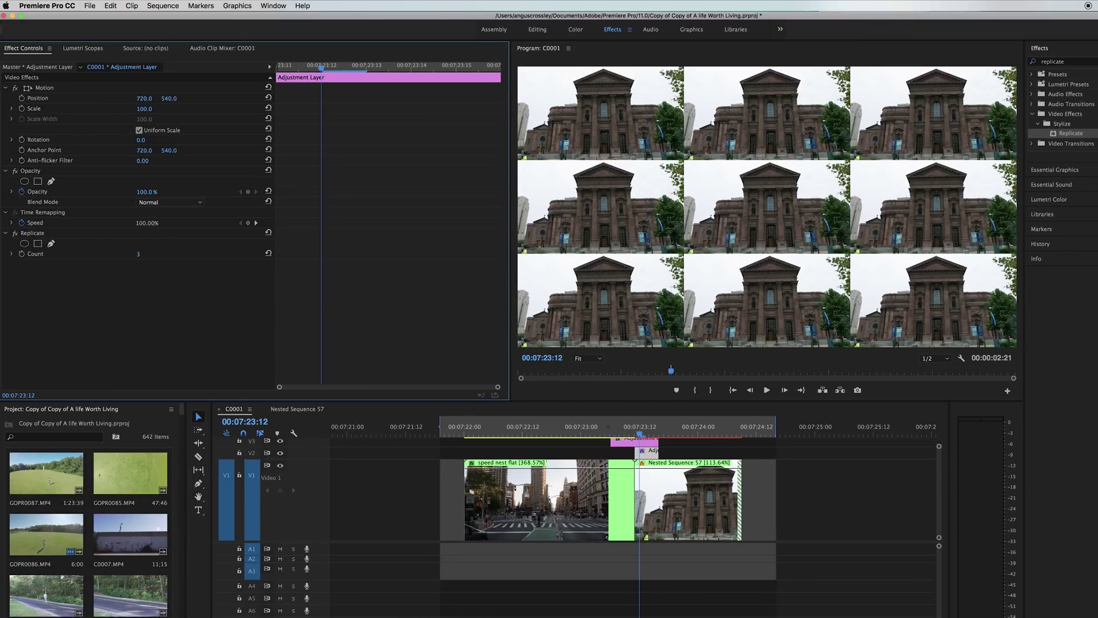
pyautogui.click(1096, 62)
pyautogui.write('mirror')
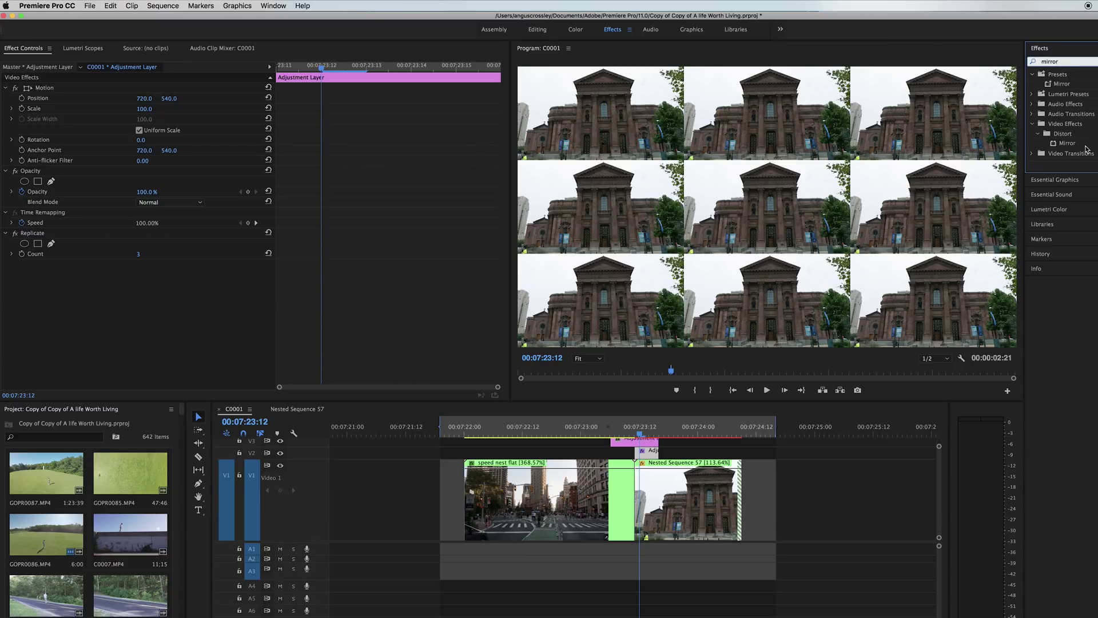
# - Drag Distort > Mirror onto the adjustment layer repeatedly, stacking Mirrors beneath Replicate
pyautogui.moveTo(1086, 148); pyautogui.dragTo(651, 454)
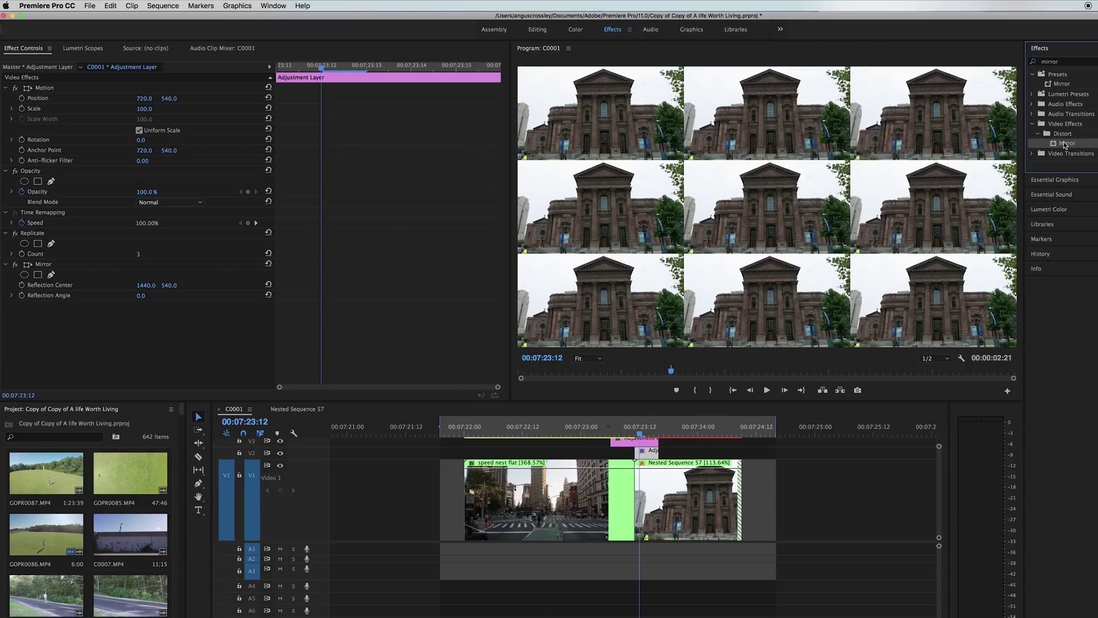
pyautogui.moveTo(1067, 145); pyautogui.dragTo(649, 452)
pyautogui.moveTo(1058, 143); pyautogui.dragTo(654, 453)
pyautogui.scroll(-2, 153, 275)
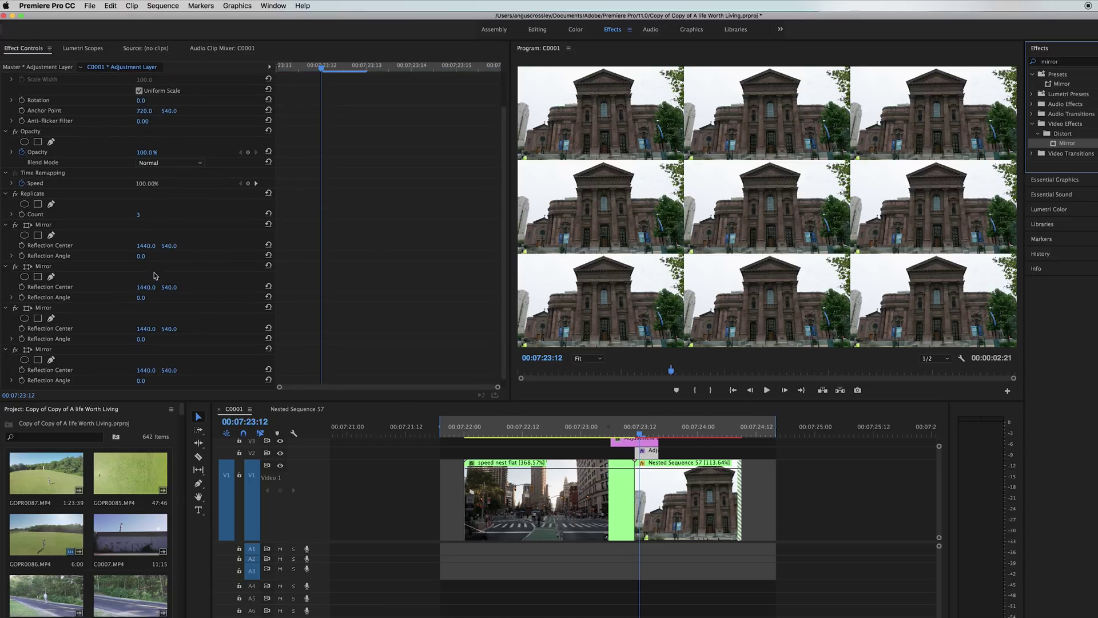
pyautogui.scroll(-1, 157, 282)
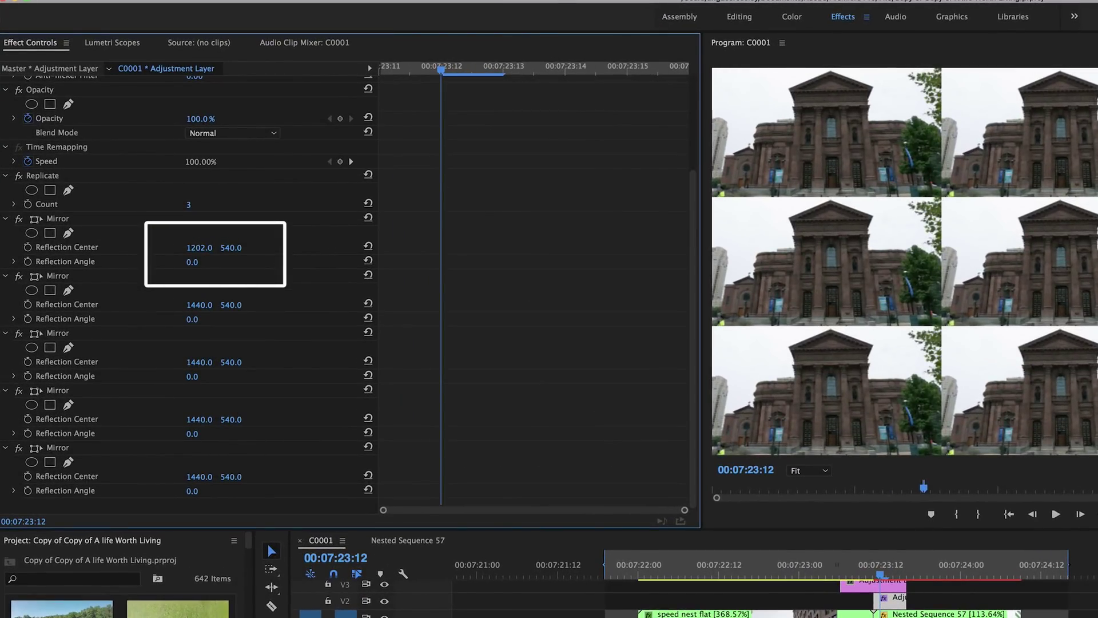
# - Set the first Mirror's centre to 960, adjust the second, and angle the third to 90°
pyautogui.moveTo(199, 247); pyautogui.dragTo(126, 247)
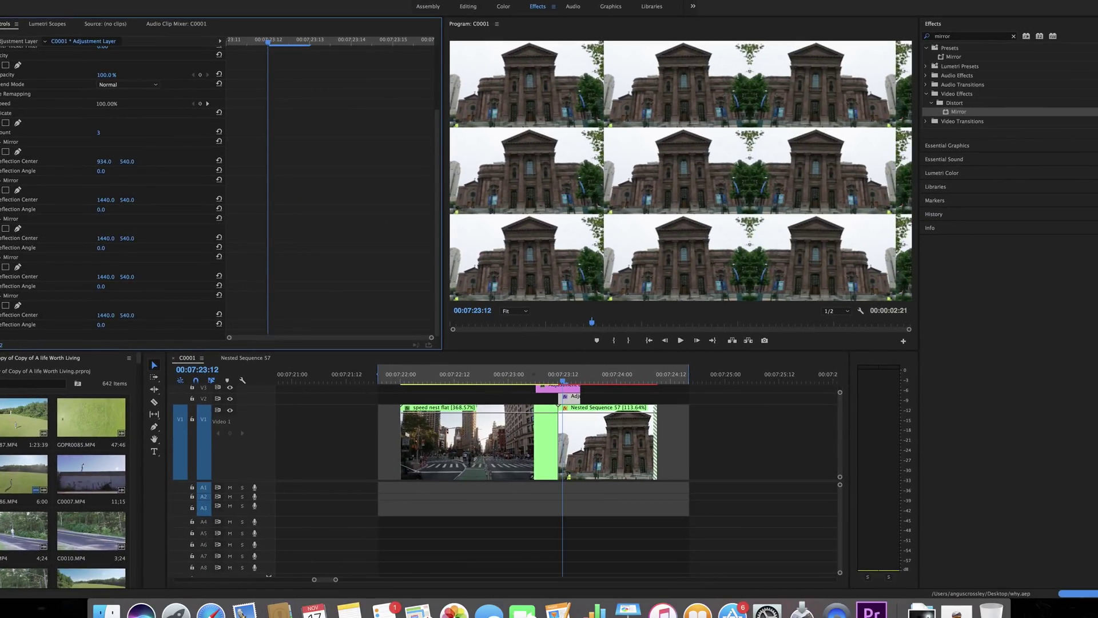
pyautogui.moveTo(104, 162); pyautogui.dragTo(108, 162)
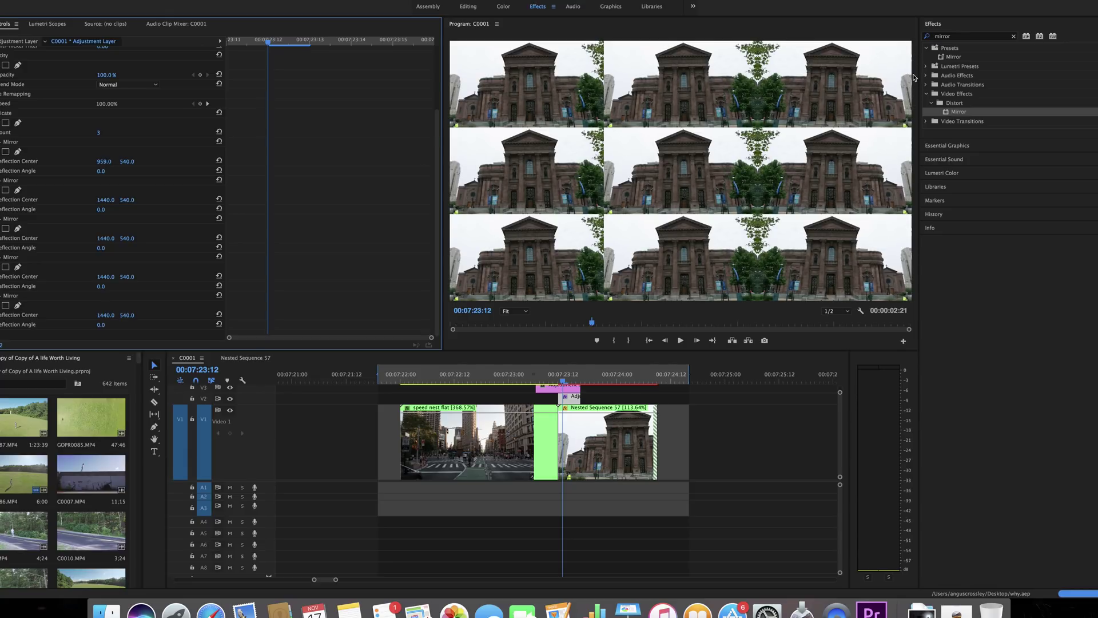
pyautogui.moveTo(105, 199); pyautogui.dragTo(108, 199)
pyautogui.click(112, 247)
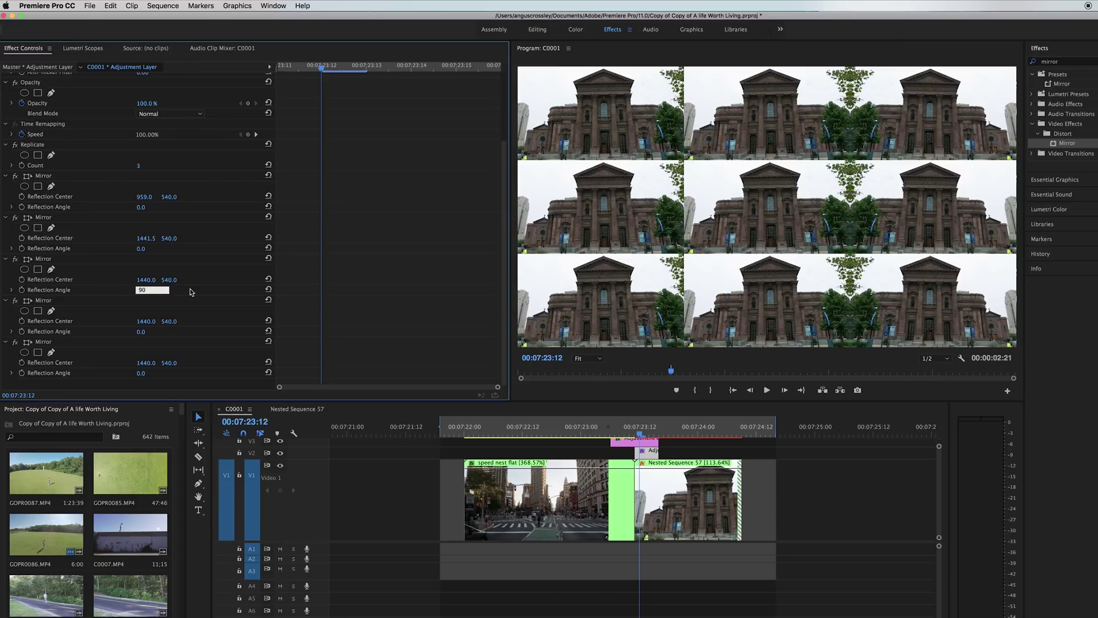
pyautogui.press('Return')
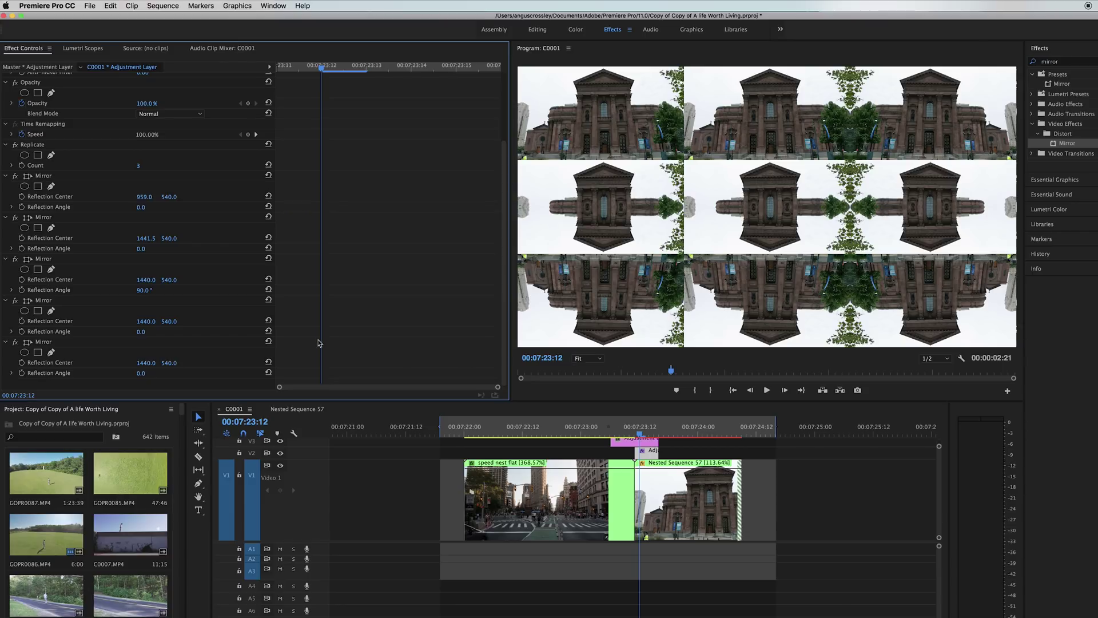
pyautogui.moveTo(169, 279); pyautogui.dragTo(259, 280)
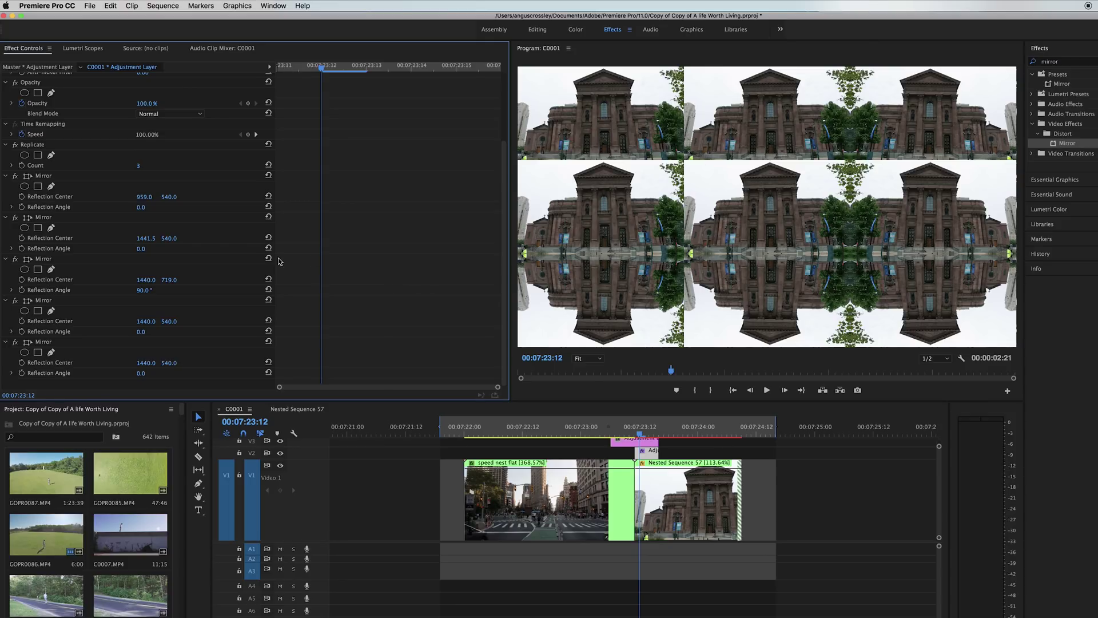
# - Set the fourth Mirror's angle to 180° and its Reflection Center X to 480
pyautogui.click(141, 332)
pyautogui.press('Return')
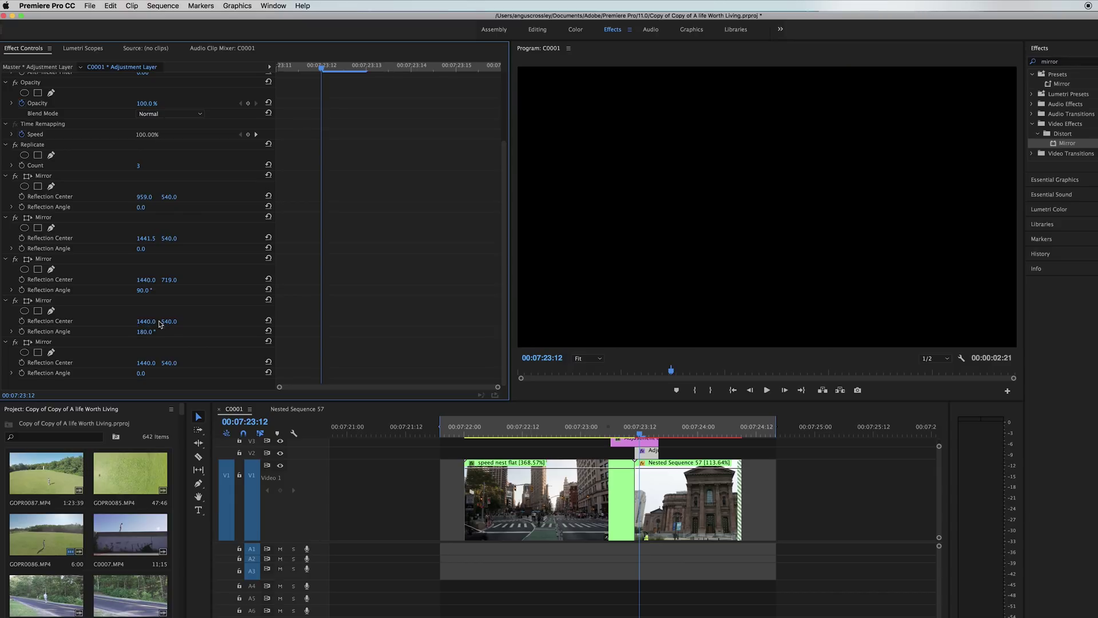
pyautogui.moveTo(145, 321); pyautogui.dragTo(73, 321)
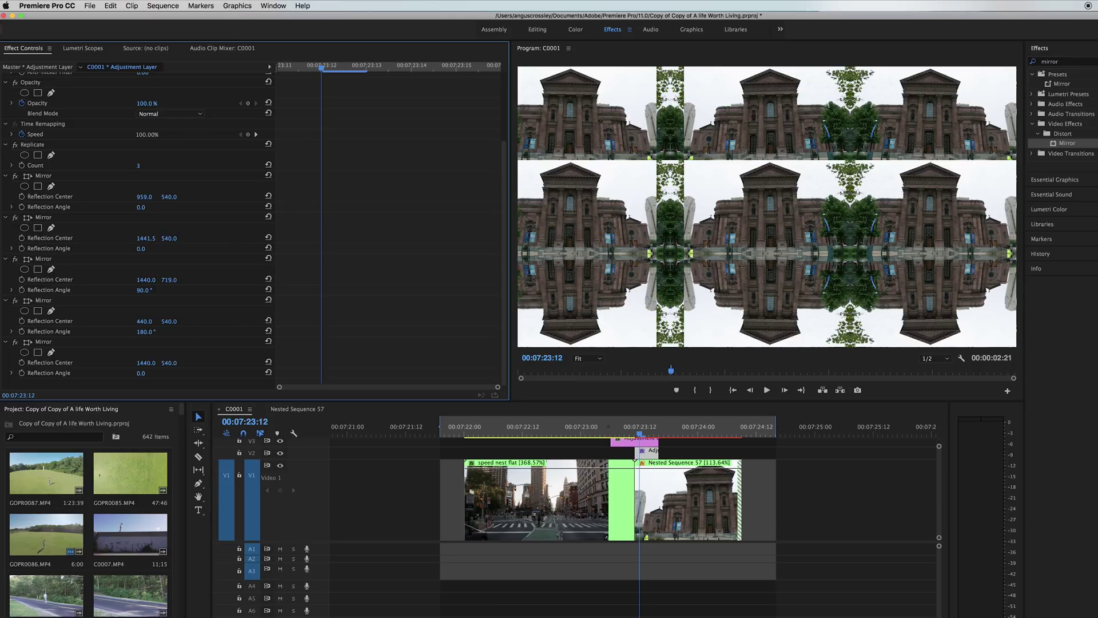
pyautogui.moveTo(144, 321); pyautogui.dragTo(167, 321)
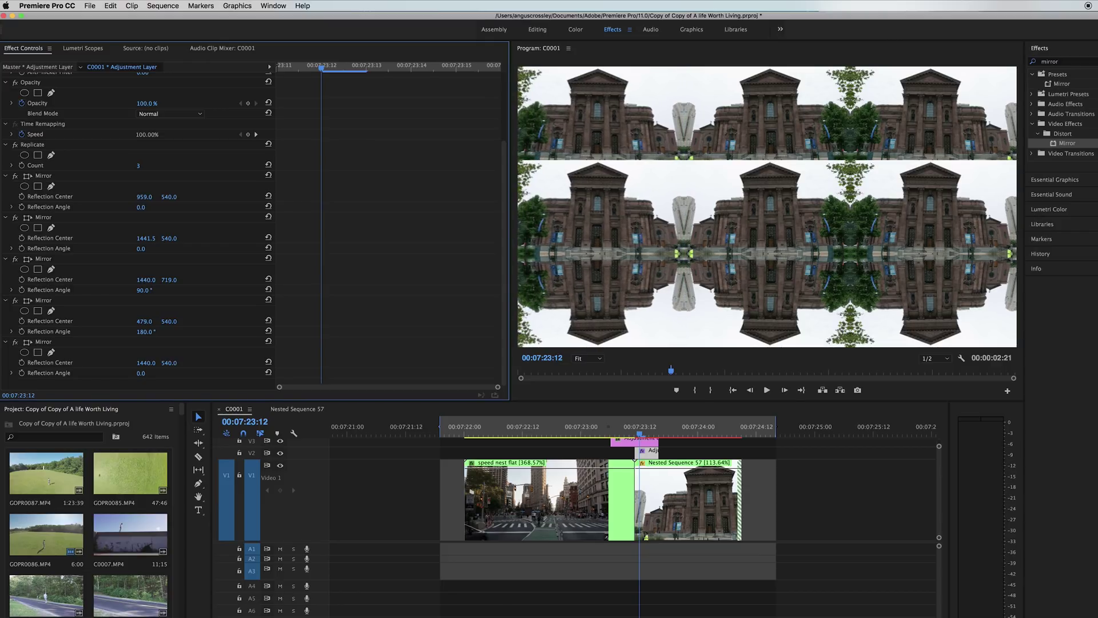
pyautogui.moveTo(167, 320); pyautogui.dragTo(193, 324)
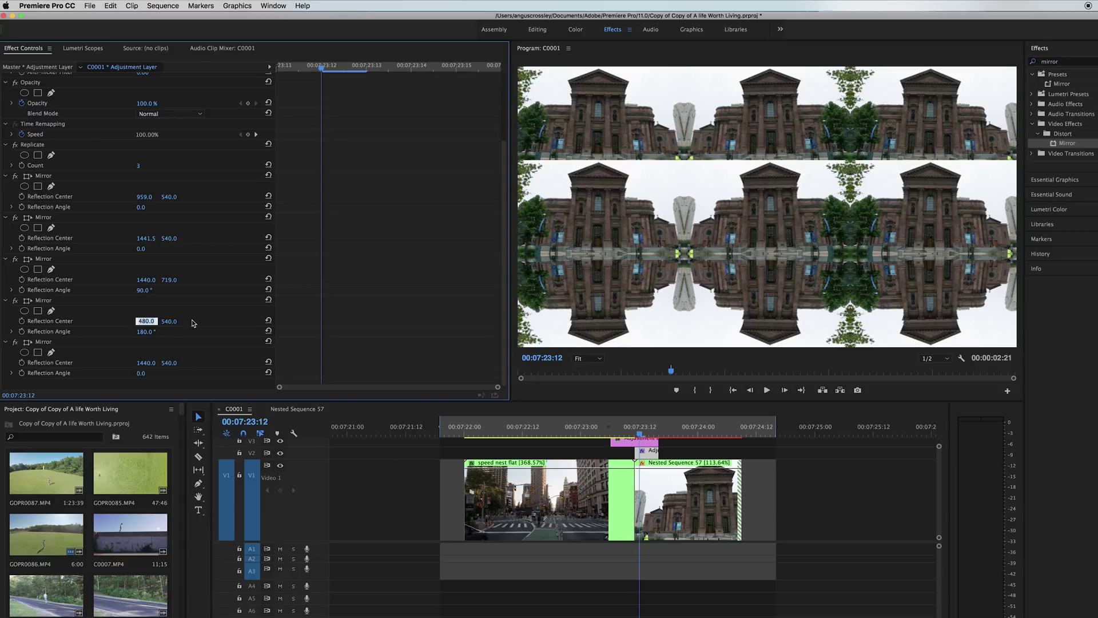
# - Set the last Mirror's angle to -90° and its Reflection Center Y to about 361
pyautogui.click(143, 372)
pyautogui.write('-90')
pyautogui.press('Return')
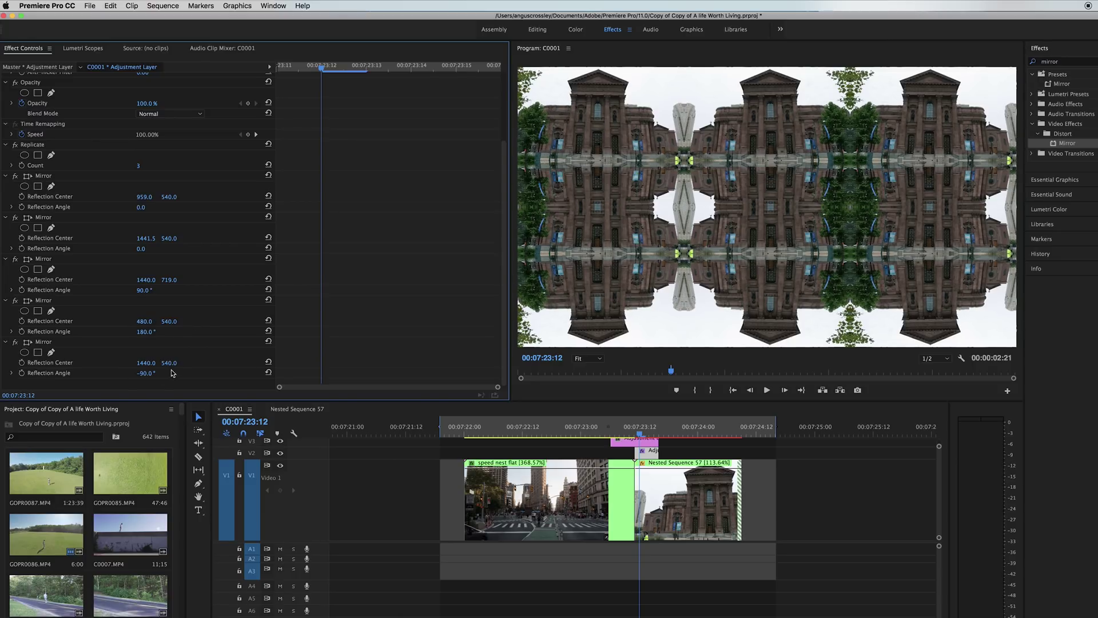
pyautogui.moveTo(171, 364); pyautogui.dragTo(108, 363)
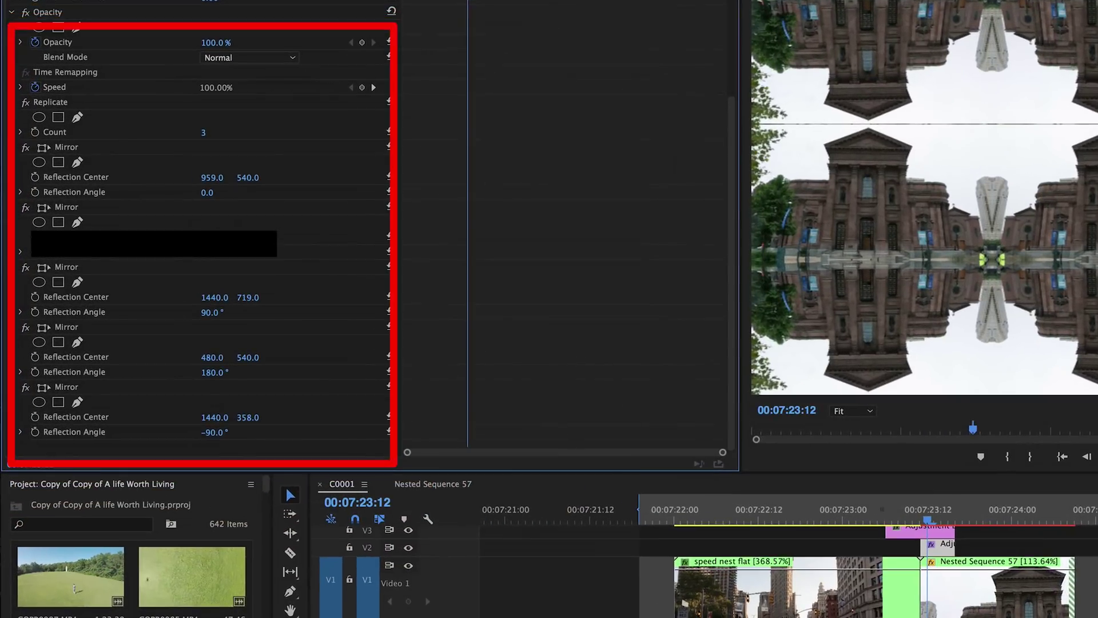
pyautogui.moveTo(252, 417); pyautogui.dragTo(252, 418)
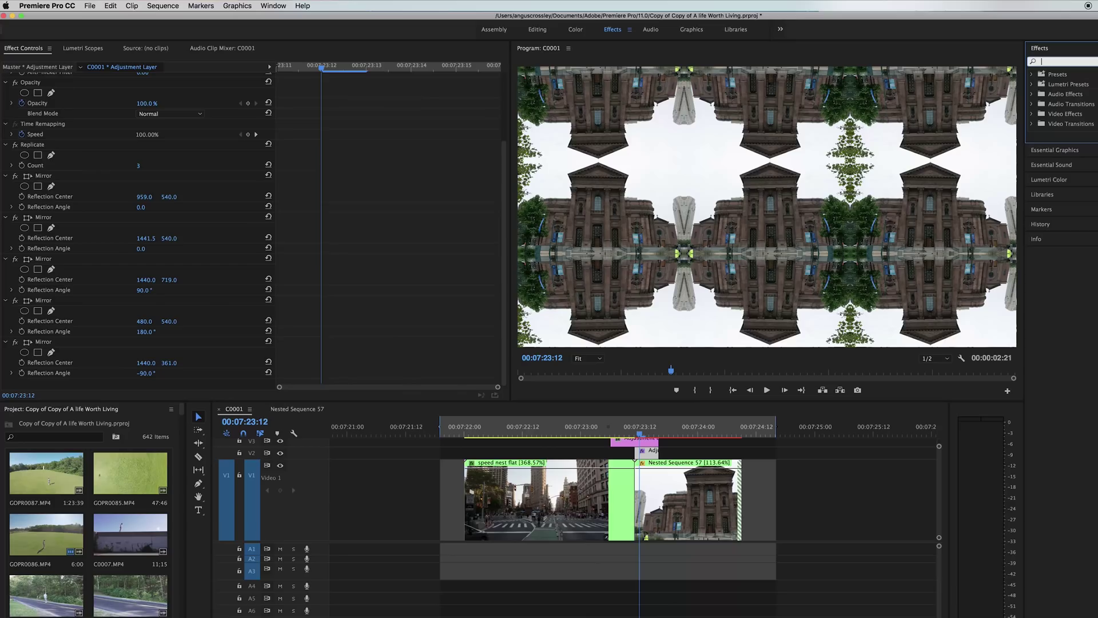
# - Apply Distort > Transform to the top V3 adjustment layer and select that layer
pyautogui.write('transform')
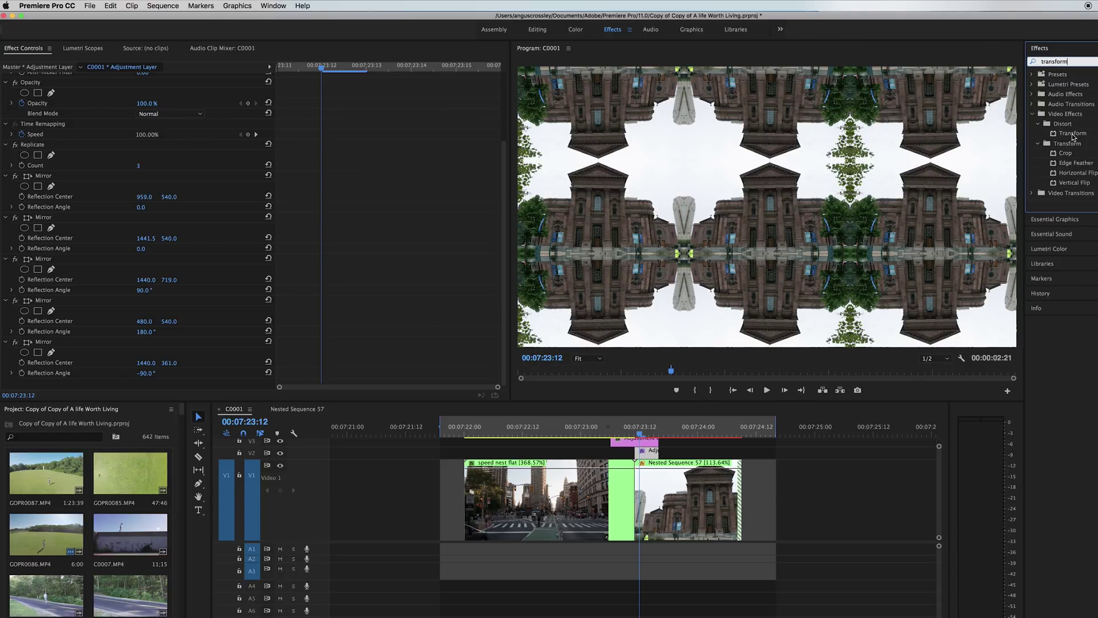
pyautogui.moveTo(1082, 136); pyautogui.dragTo(644, 445)
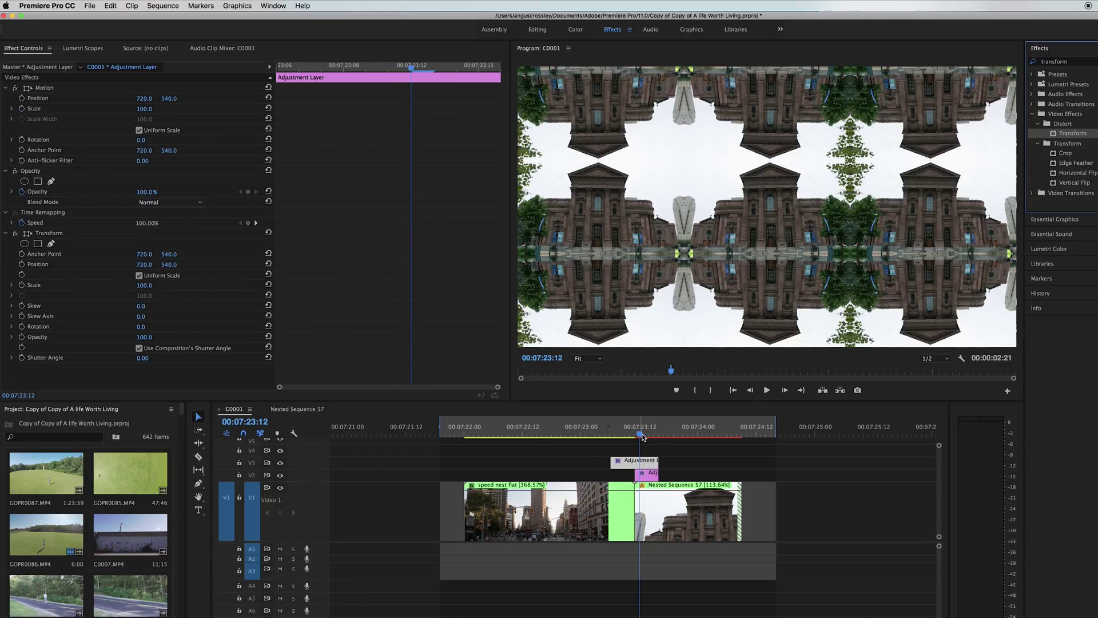
pyautogui.moveTo(642, 437); pyautogui.dragTo(634, 436)
pyautogui.click(653, 475)
pyautogui.click(622, 462)
pyautogui.moveTo(635, 436)
pyautogui.mouseDown()
pyautogui.moveTo(611, 446)
pyautogui.moveTo(626, 434)
pyautogui.moveTo(686, 439)
pyautogui.moveTo(635, 448)
pyautogui.mouseUp()
pyautogui.click(627, 464)
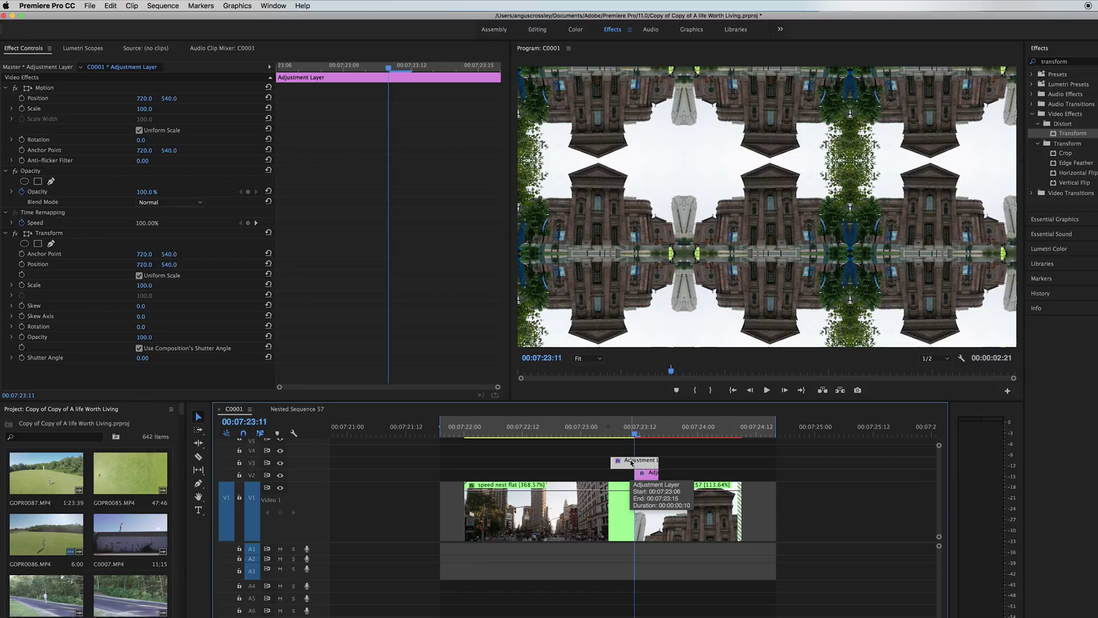
# - Keyframe Transform Scale at 100 on the layer's start and 300 at its end
pyautogui.press('Up')
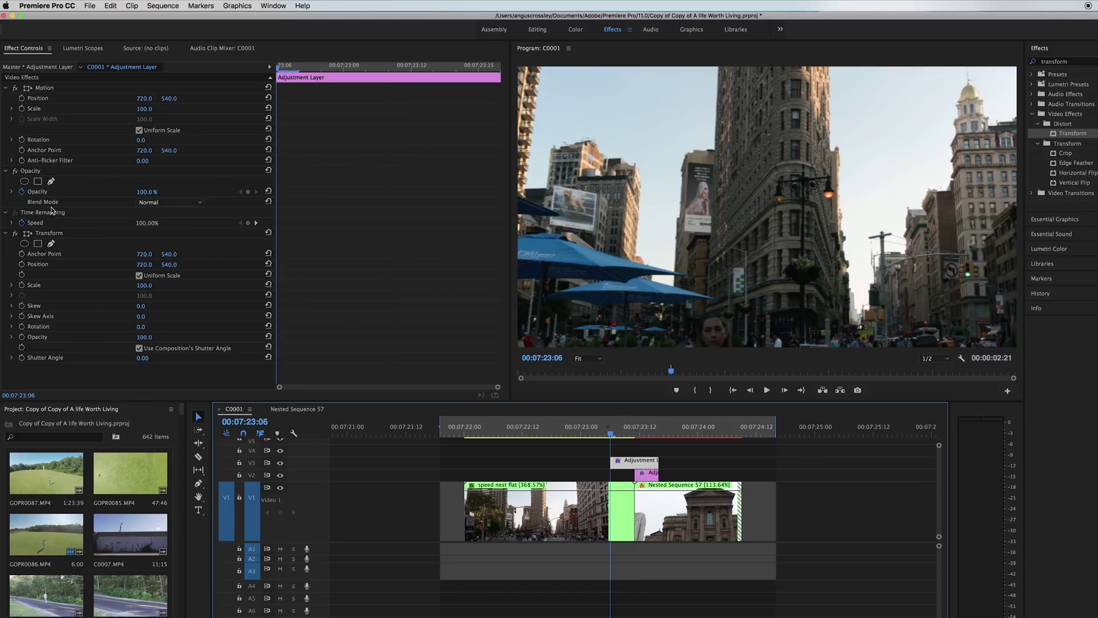
pyautogui.click(22, 285)
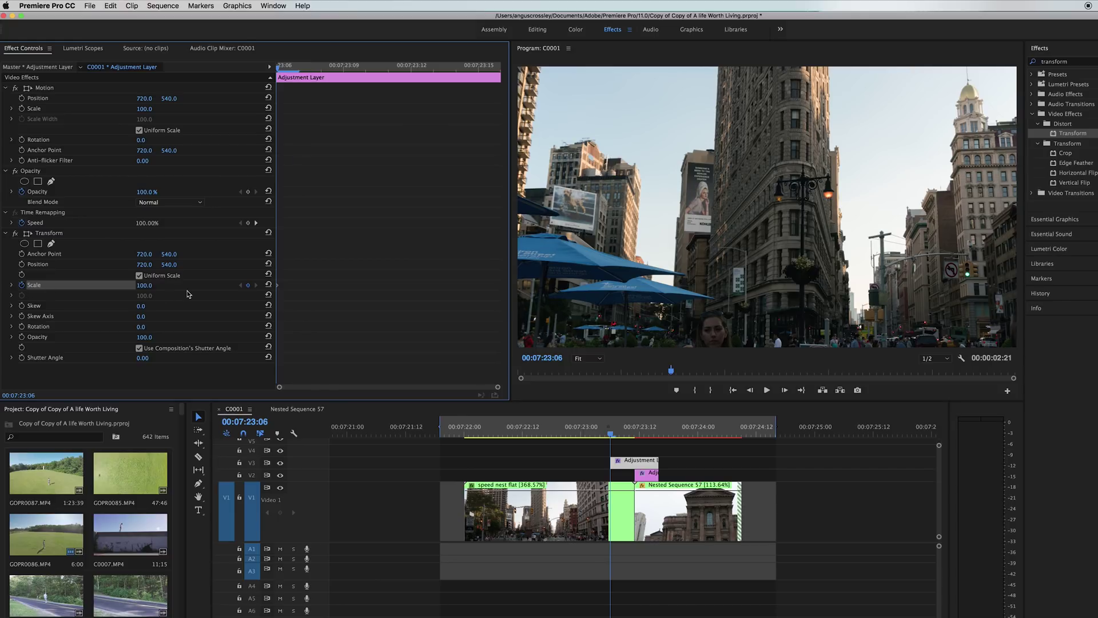
pyautogui.click(634, 434)
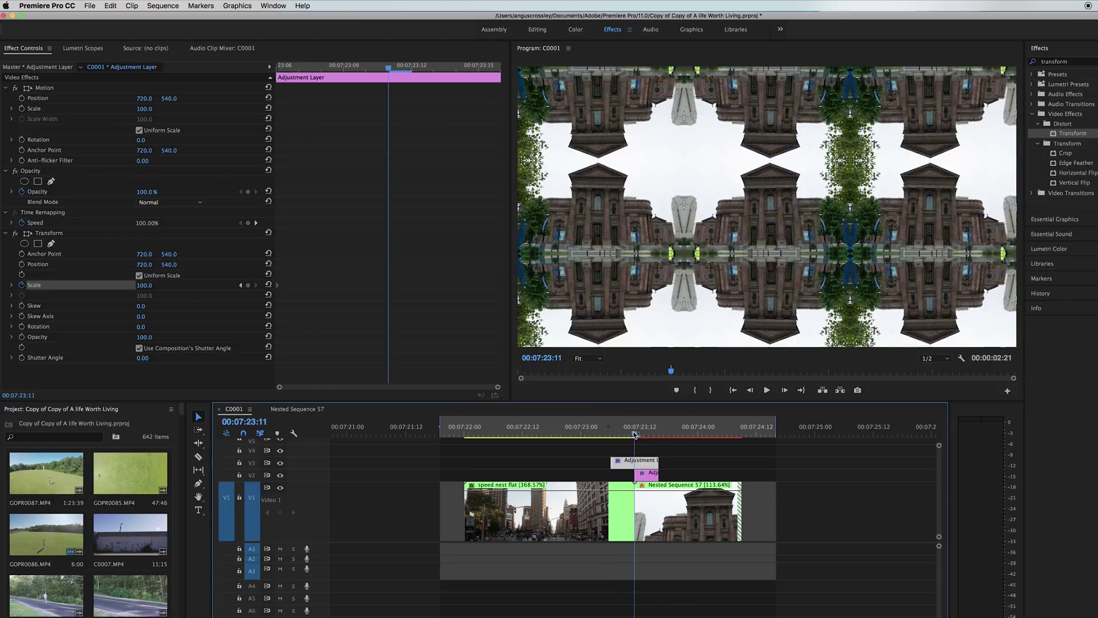
pyautogui.click(649, 433)
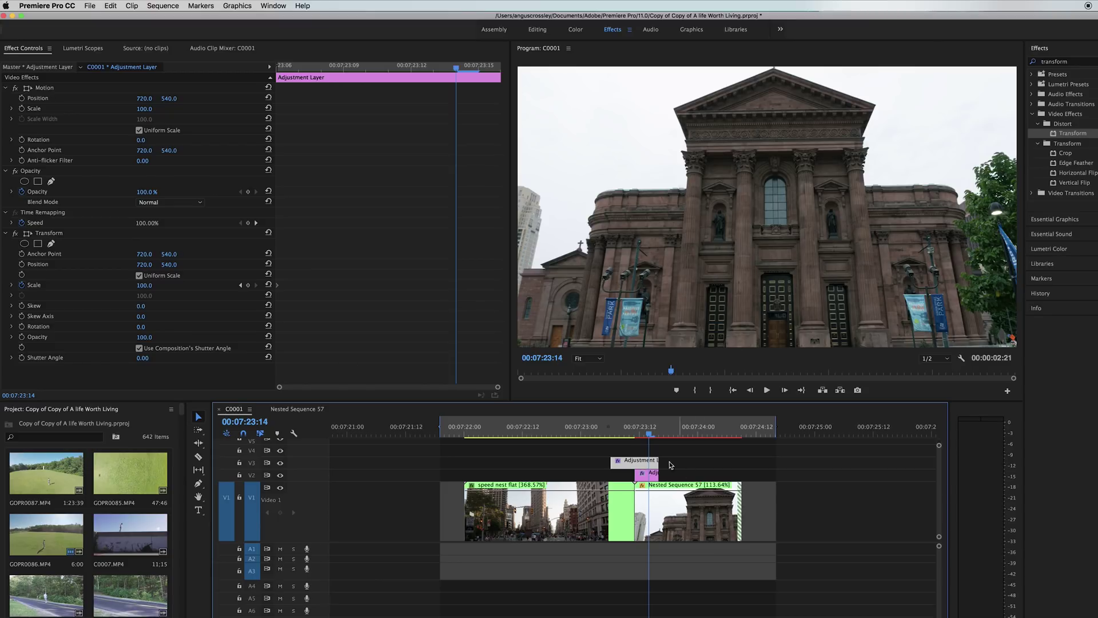
pyautogui.click(146, 284)
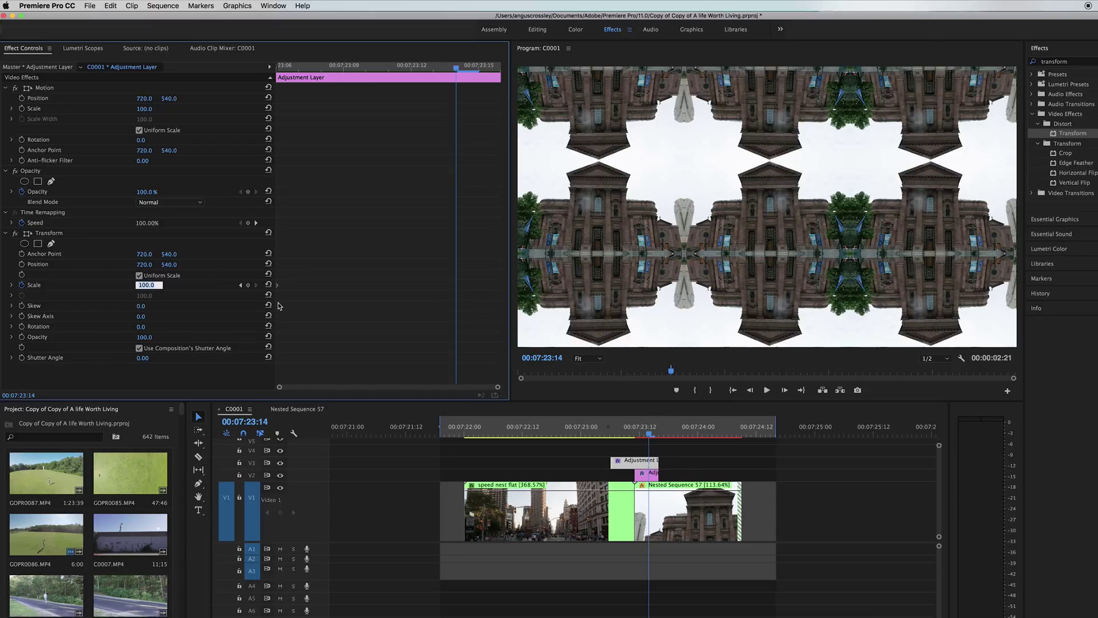
pyautogui.write('300')
pyautogui.press('Return')
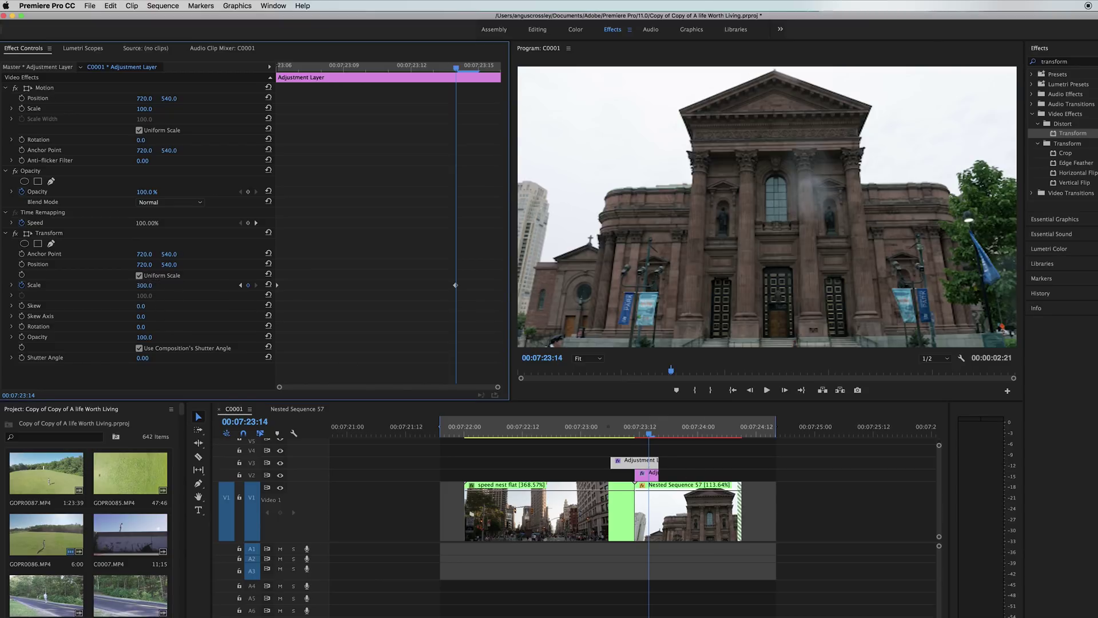
pyautogui.moveTo(455, 286); pyautogui.dragTo(510, 290)
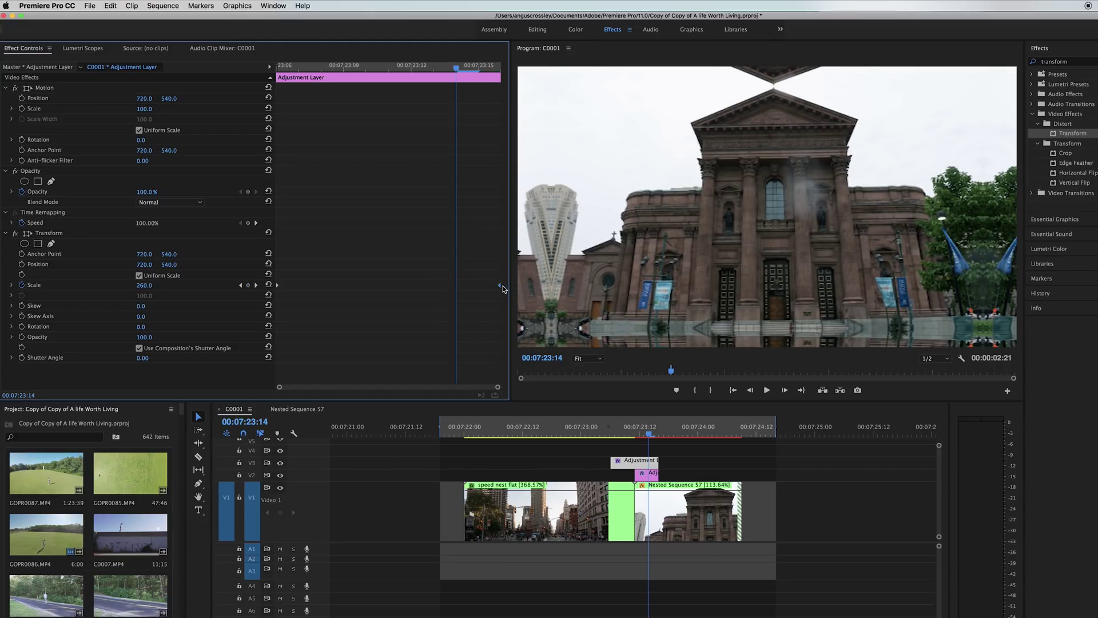
# - Apply Ease In to both Scale keyframes and scrub through the zoom
pyautogui.rightClick(501, 287)
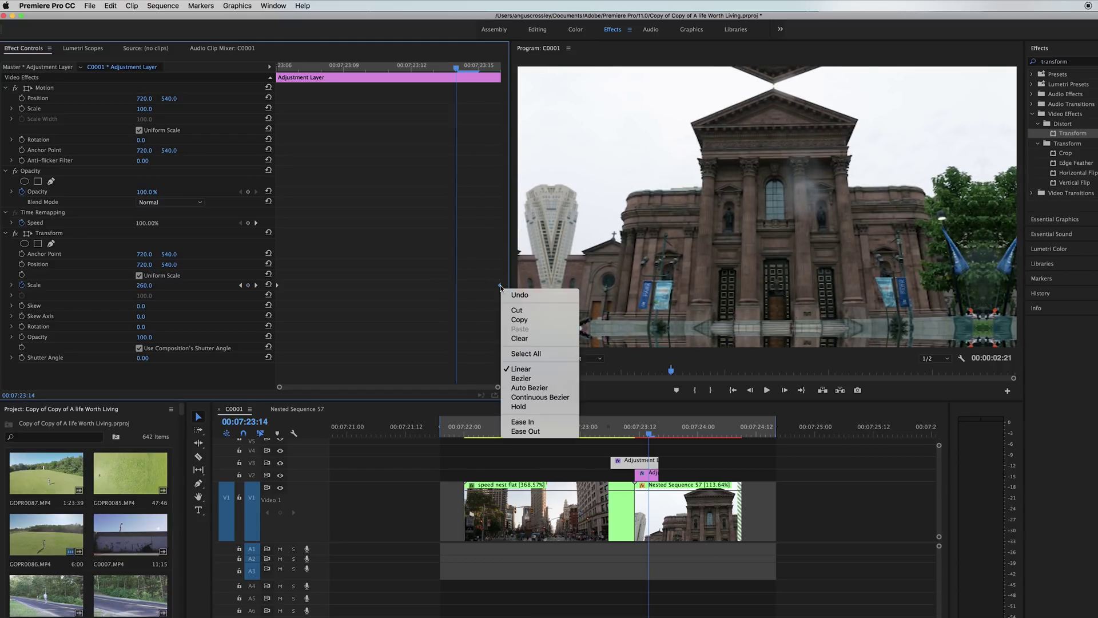
pyautogui.click(535, 428)
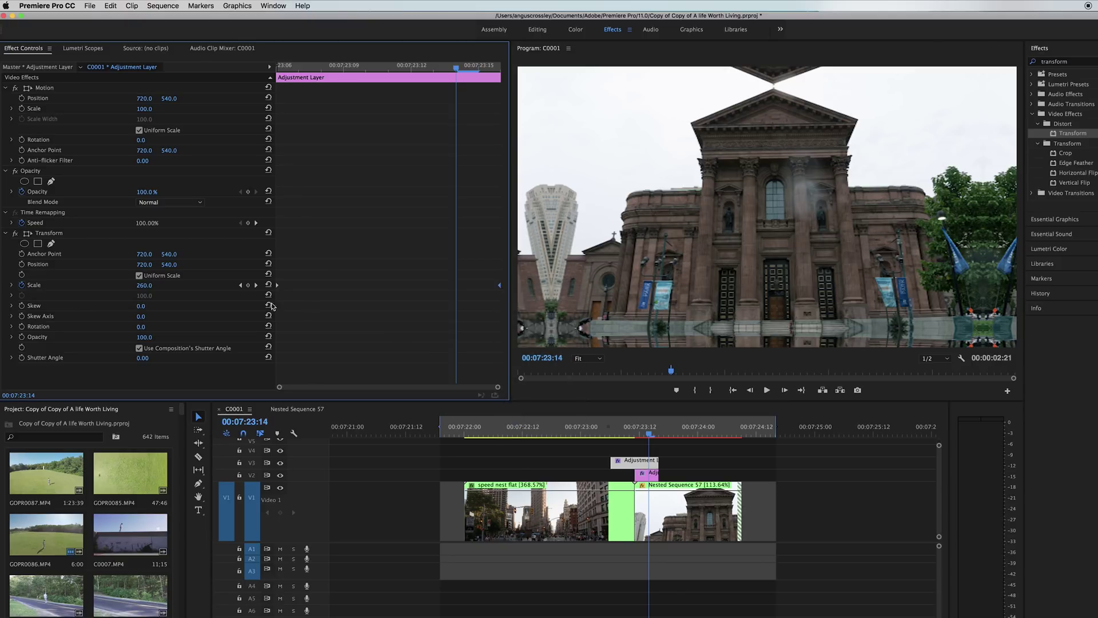
pyautogui.rightClick(278, 288)
pyautogui.click(339, 426)
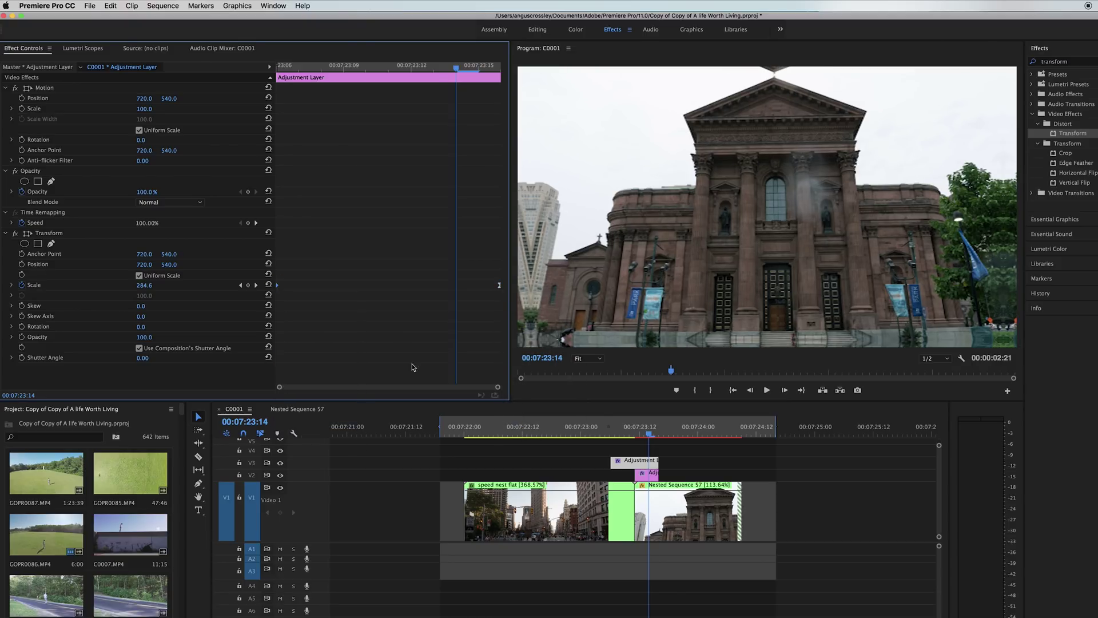
pyautogui.click(619, 435)
pyautogui.moveTo(608, 435); pyautogui.dragTo(644, 446)
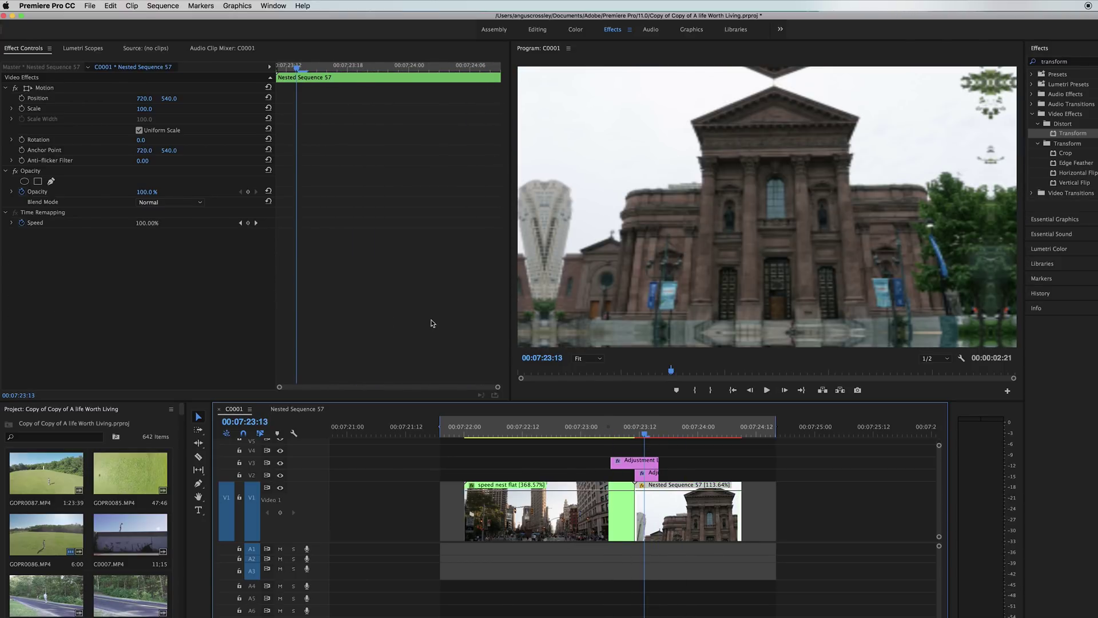
# - Uncheck 'Use Composition's Shutter Angle' in the top adjustment layer's Transform effect
pyautogui.click(631, 435)
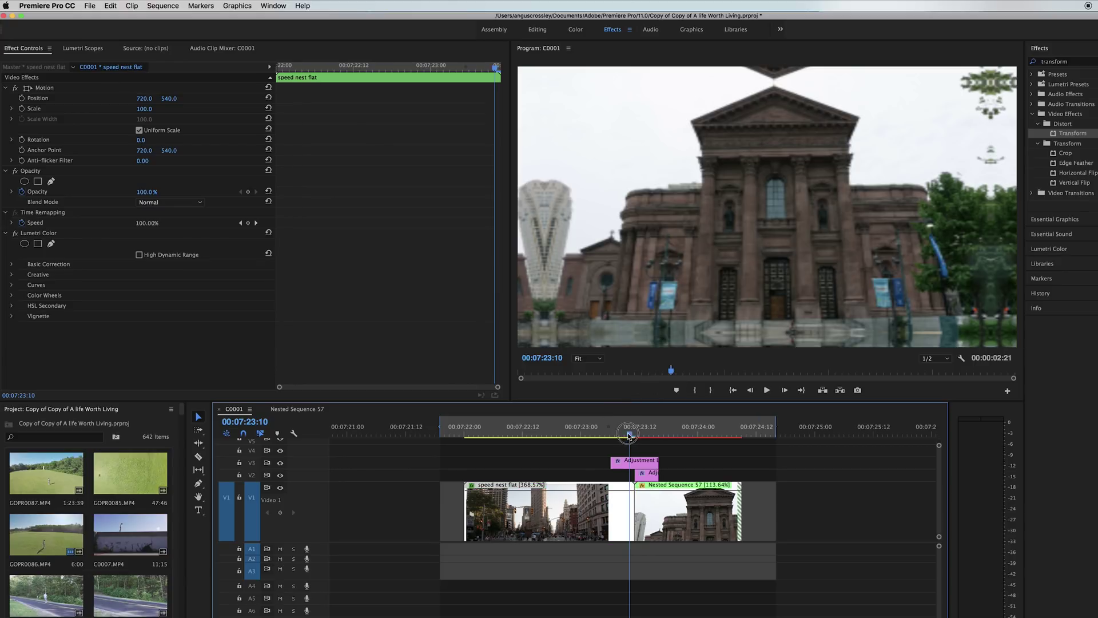
pyautogui.click(625, 459)
pyautogui.press('Left')
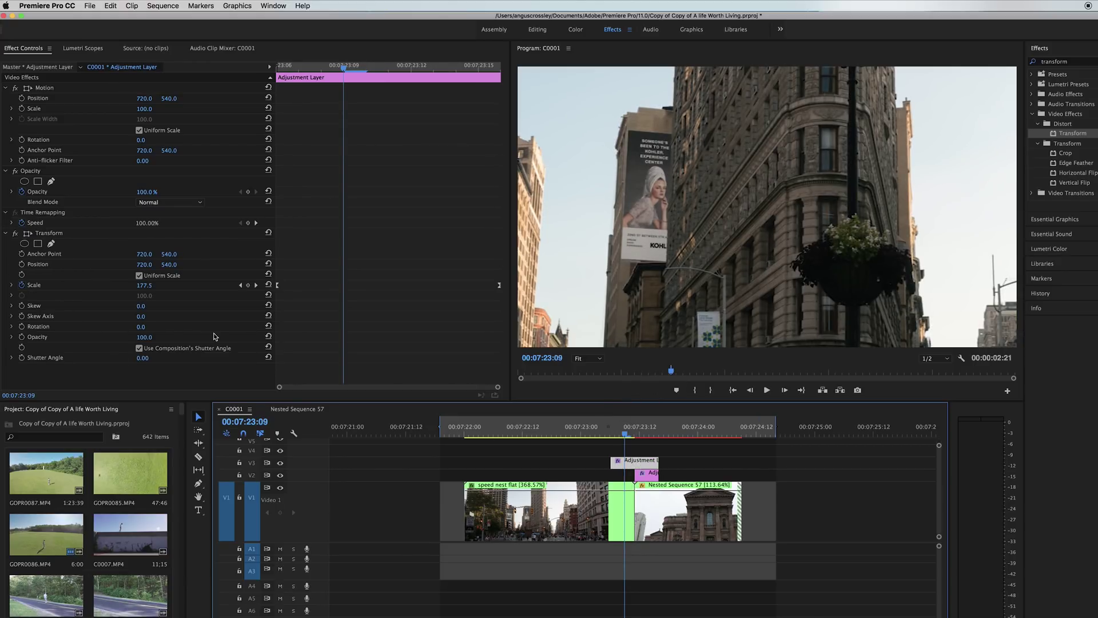
pyautogui.press('Left')
pyautogui.click(139, 349)
pyautogui.click(143, 358)
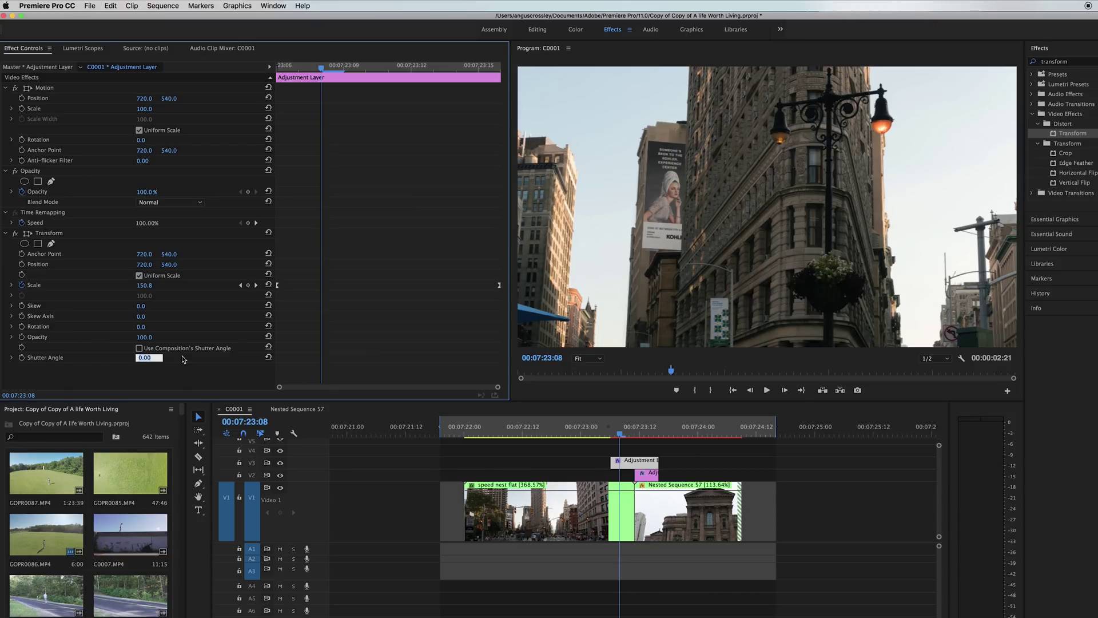
# - Set the Transform Shutter Angle to 360 and play back the blurred zoom
pyautogui.write('360')
pyautogui.press('Return')
pyautogui.click(612, 433)
pyautogui.press('space')
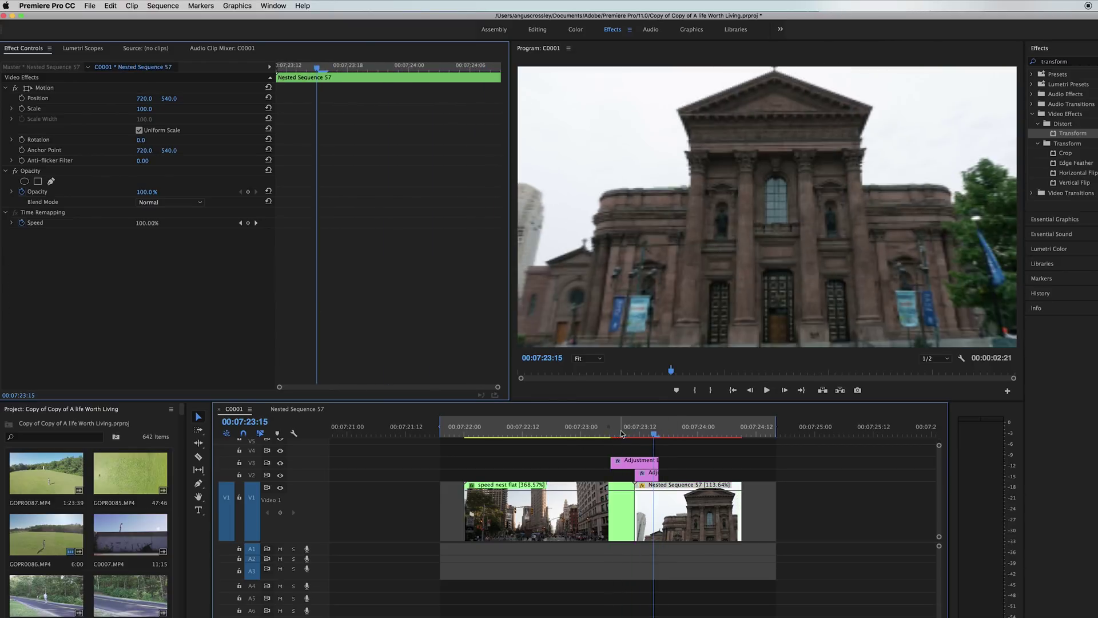
# - Lower the Shutter Angle to 129 and play the transition to review the blur
pyautogui.click(629, 461)
pyautogui.click(145, 358)
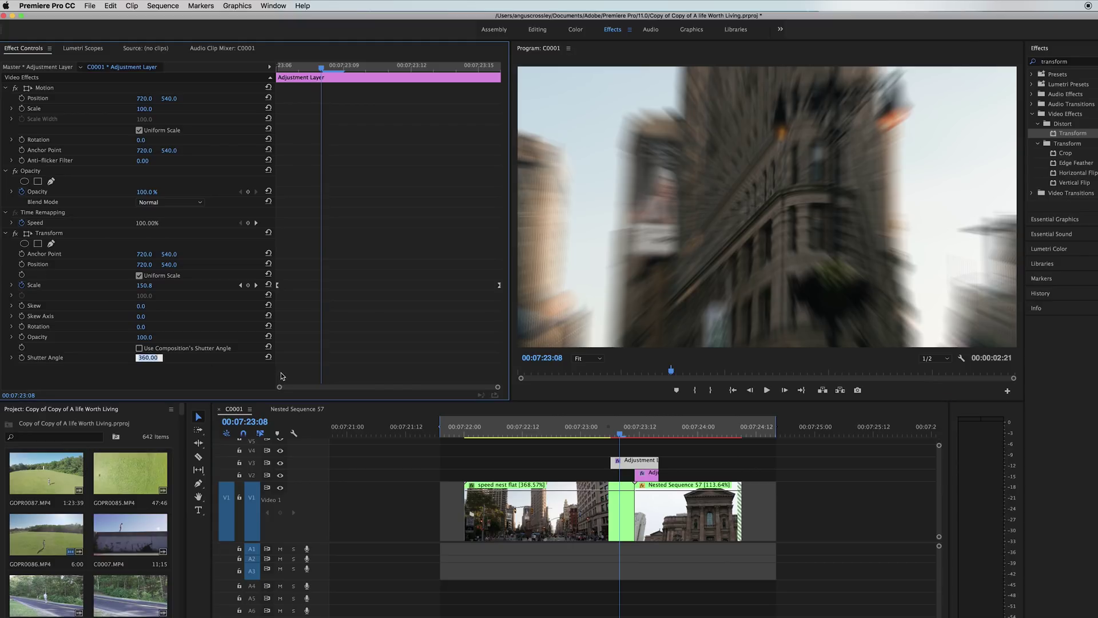
pyautogui.write('129')
pyautogui.press('Return')
pyautogui.click(615, 434)
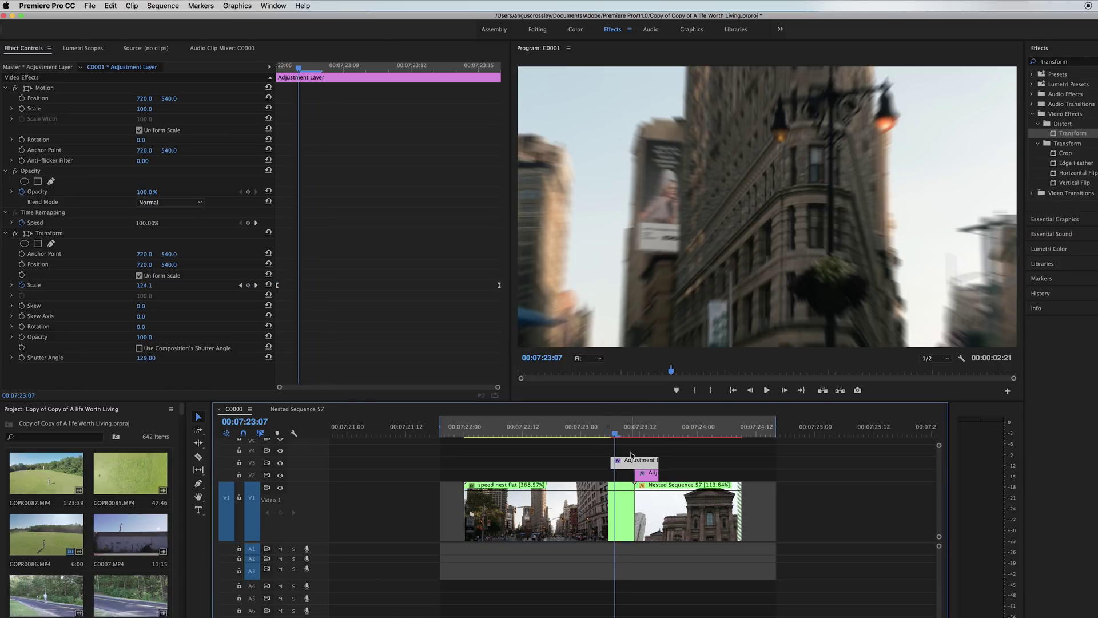
pyautogui.press('space')
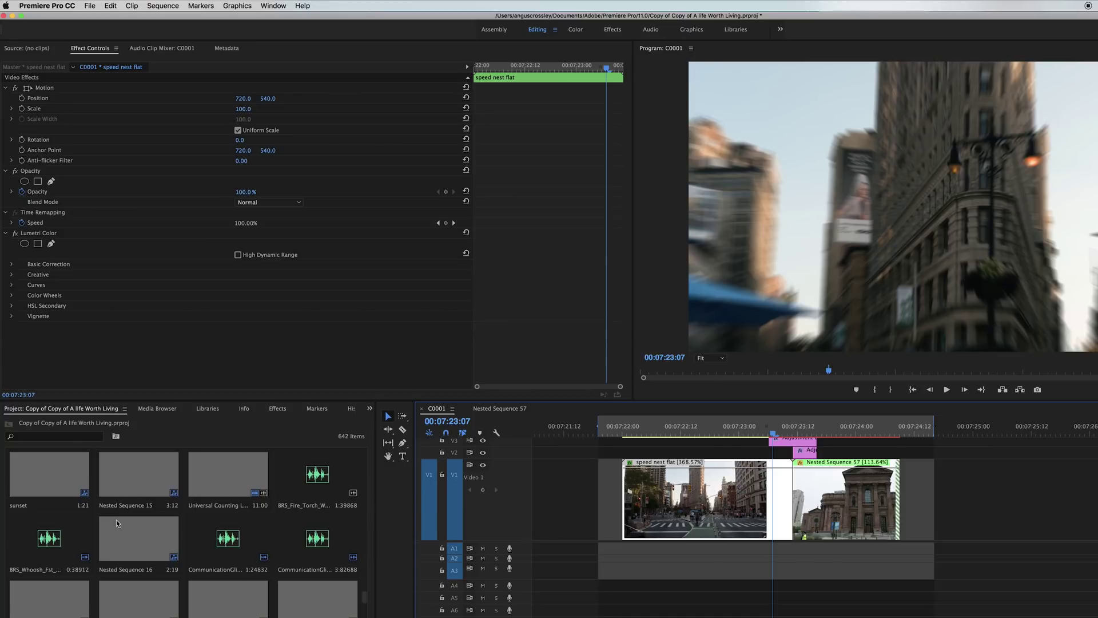
# - Place BRS_Whoosh_Fst_Camera_Mv.wav on A1 under the transition and play back from 00:07:23:11
pyautogui.doubleClick(41, 548)
pyautogui.moveTo(41, 550); pyautogui.dragTo(787, 550)
pyautogui.press('=')
pyautogui.press('=')
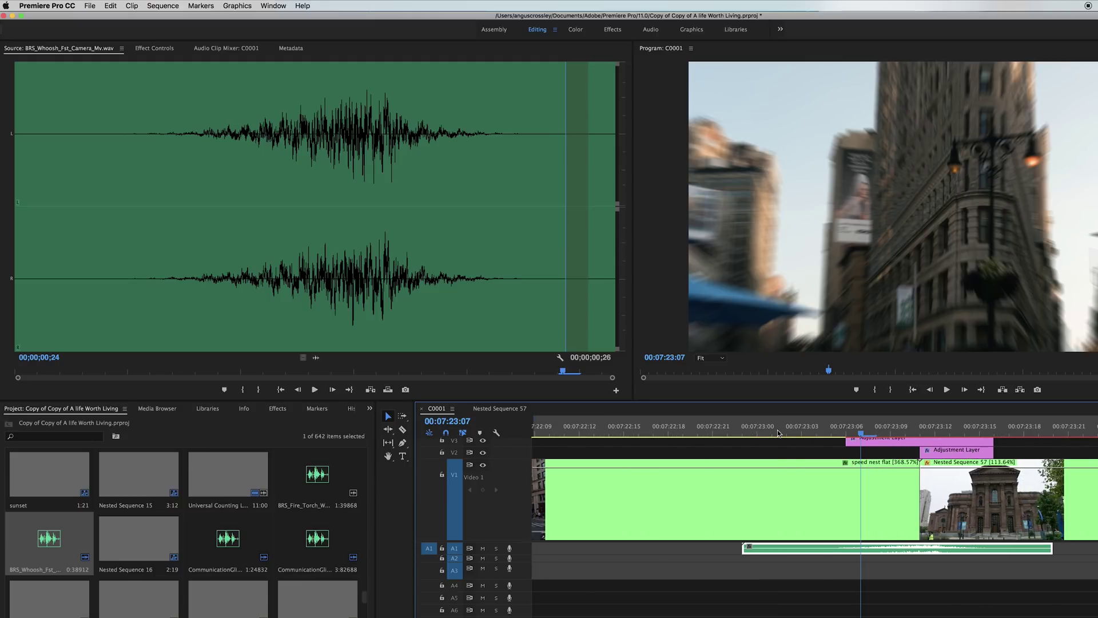
pyautogui.press('-')
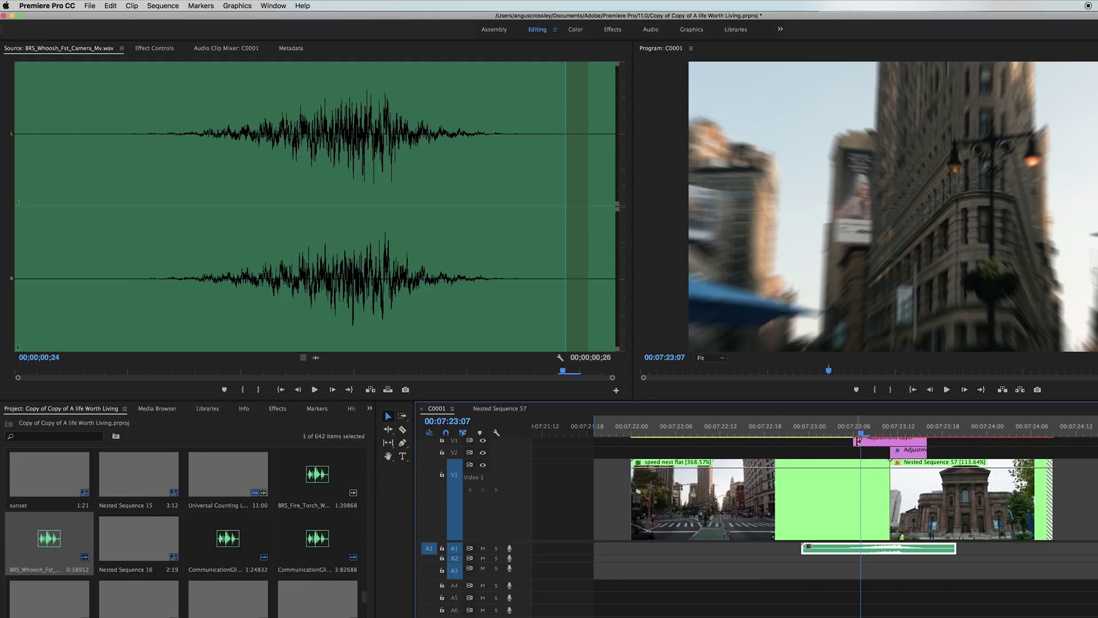
pyautogui.moveTo(863, 436); pyautogui.dragTo(891, 435)
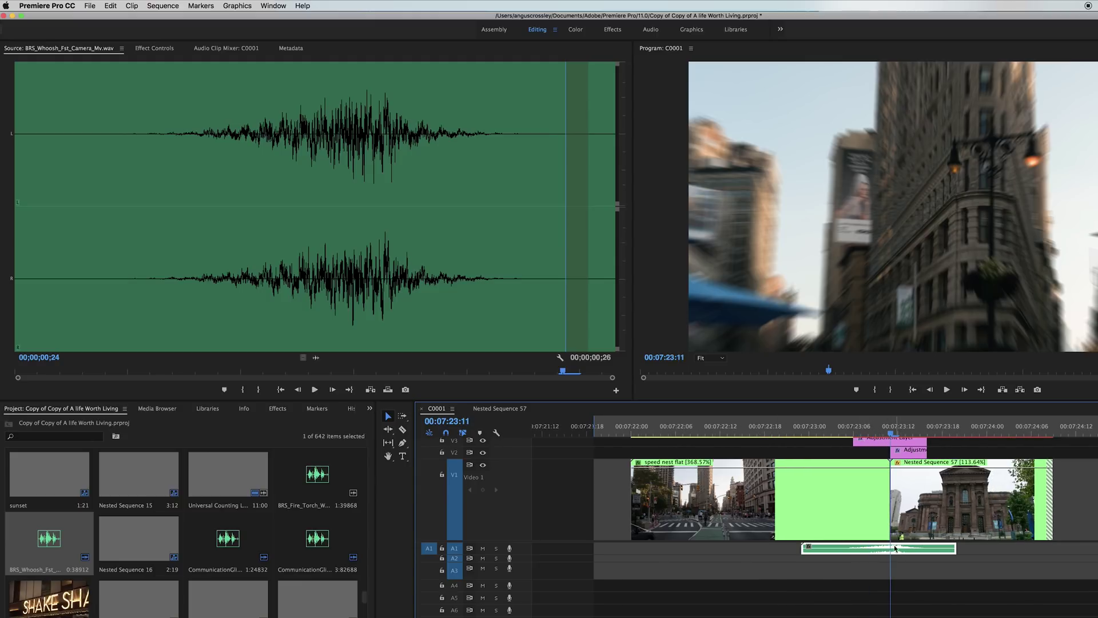
pyautogui.hotkey('shift', 'k')
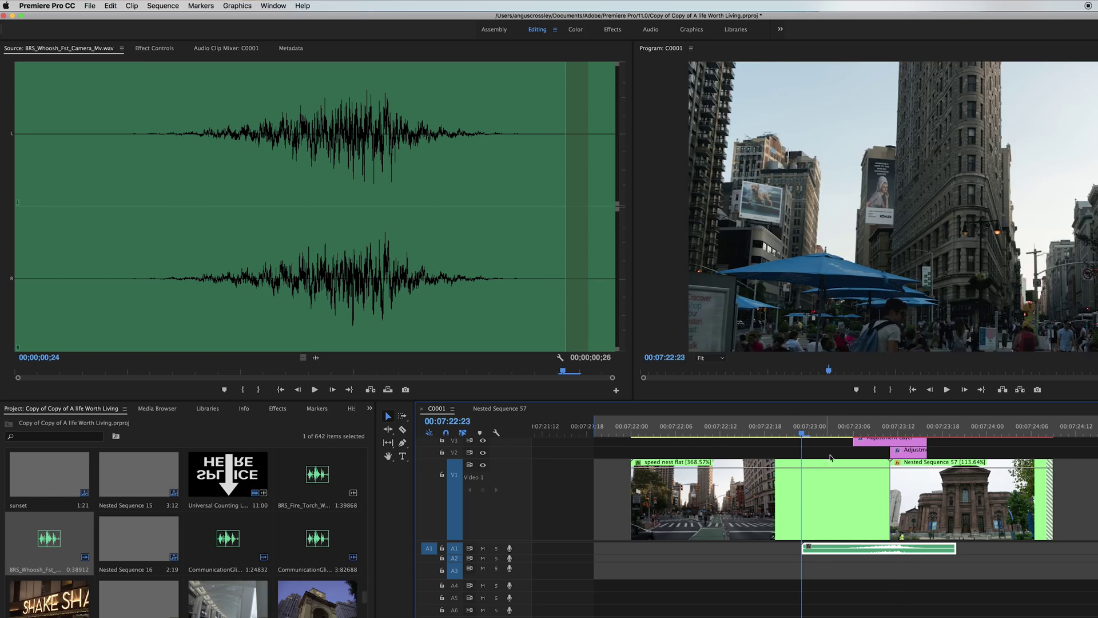